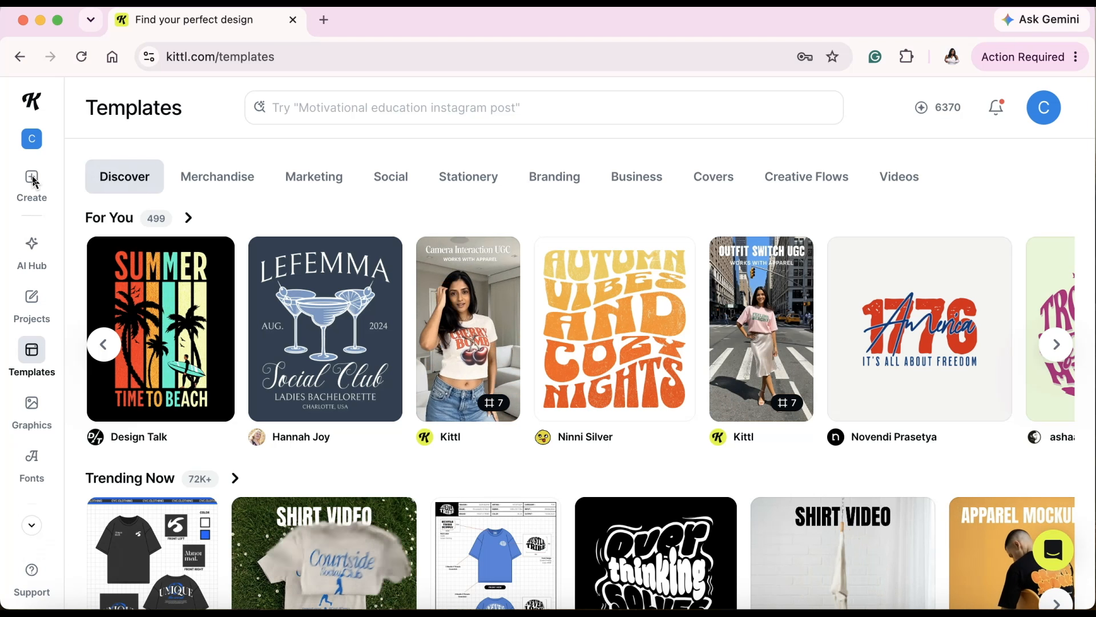
Create a new project with the popular T-Shirt artboard preset, 4200 × 4800 px, after looking through the other preset categories.
click(33, 180)
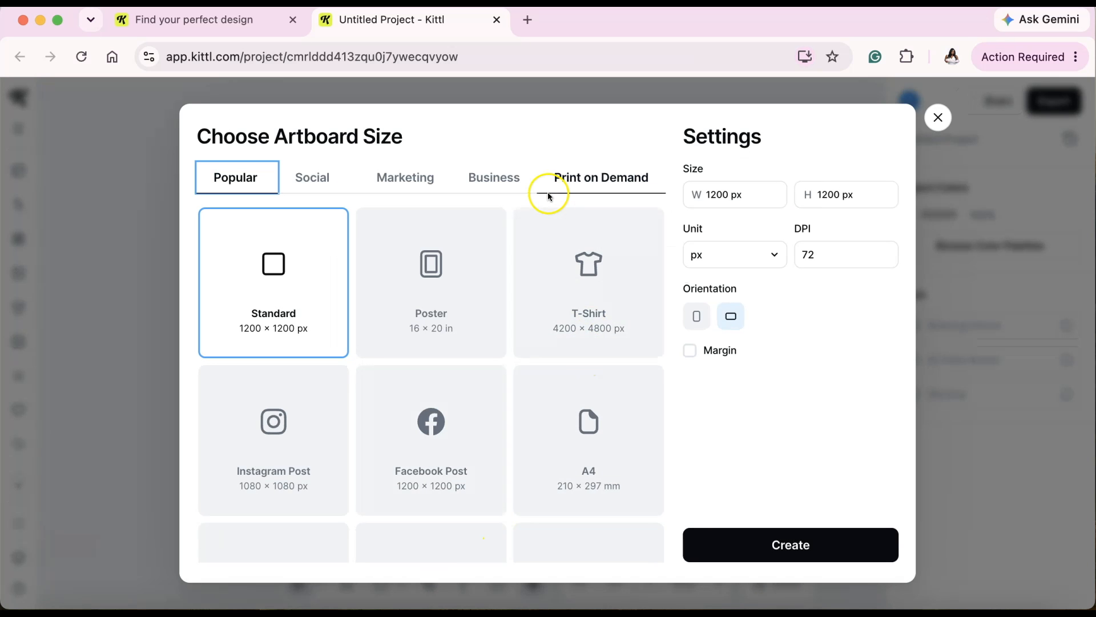
click(317, 181)
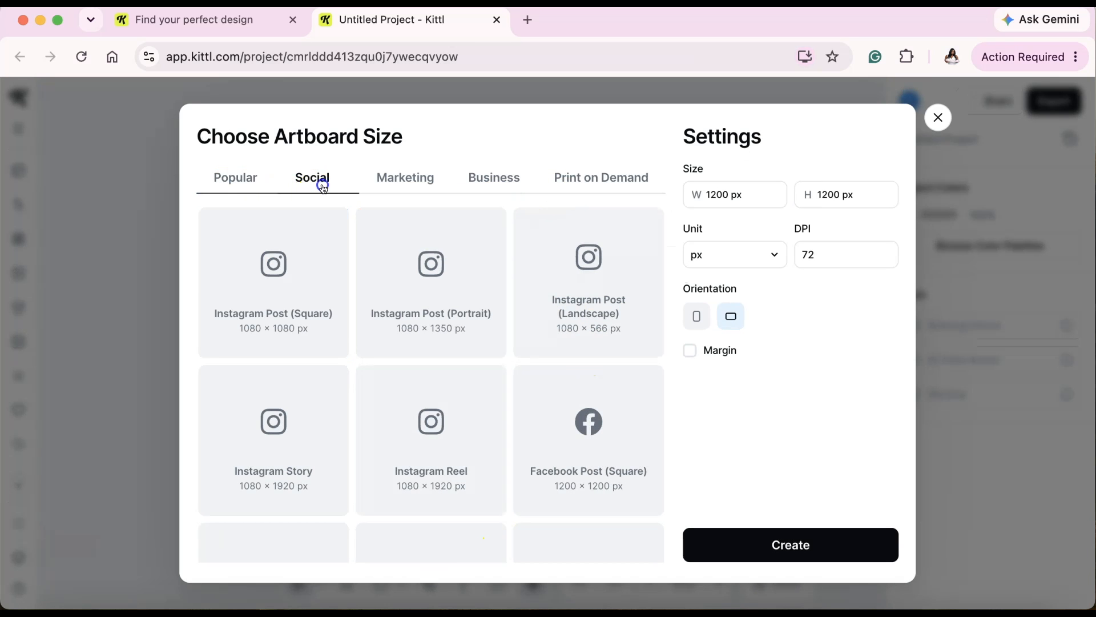
click(408, 179)
click(485, 171)
click(558, 179)
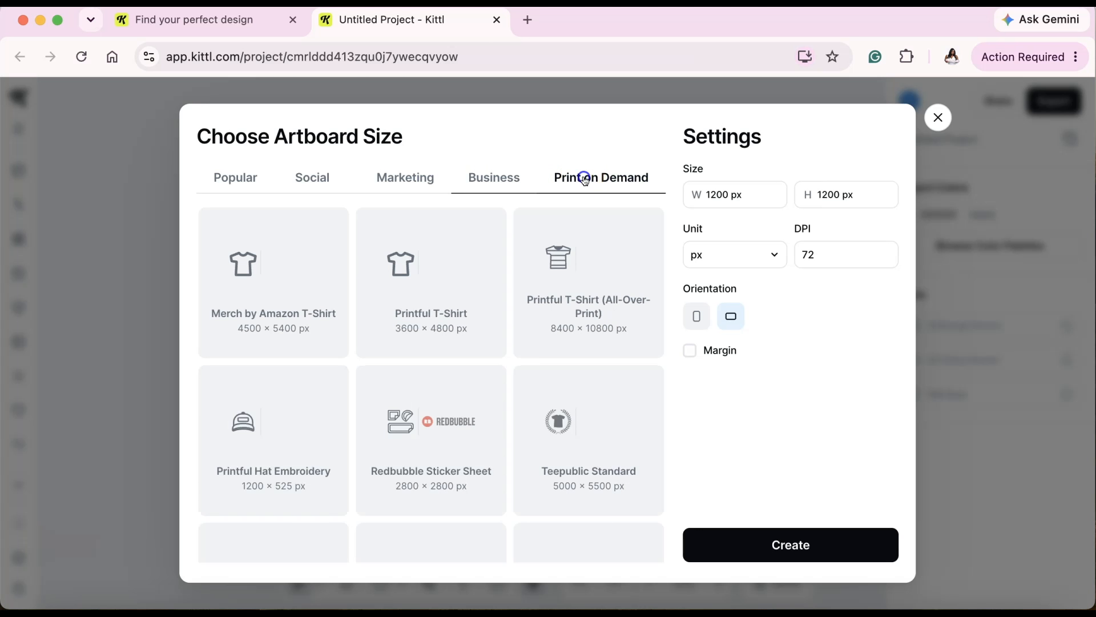
click(247, 177)
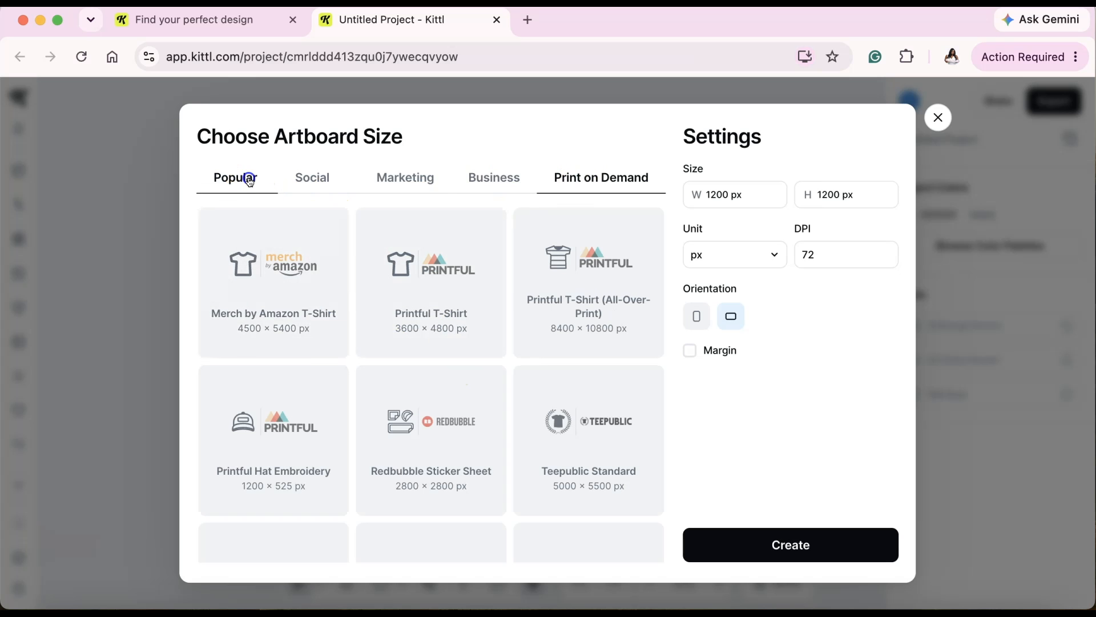
click(600, 278)
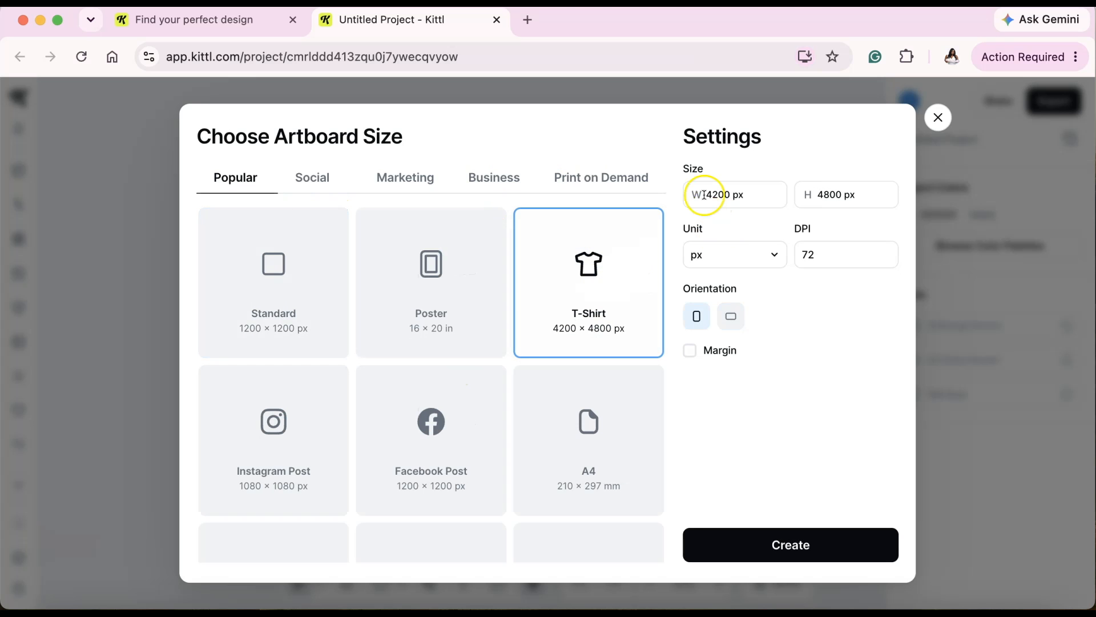
click(820, 546)
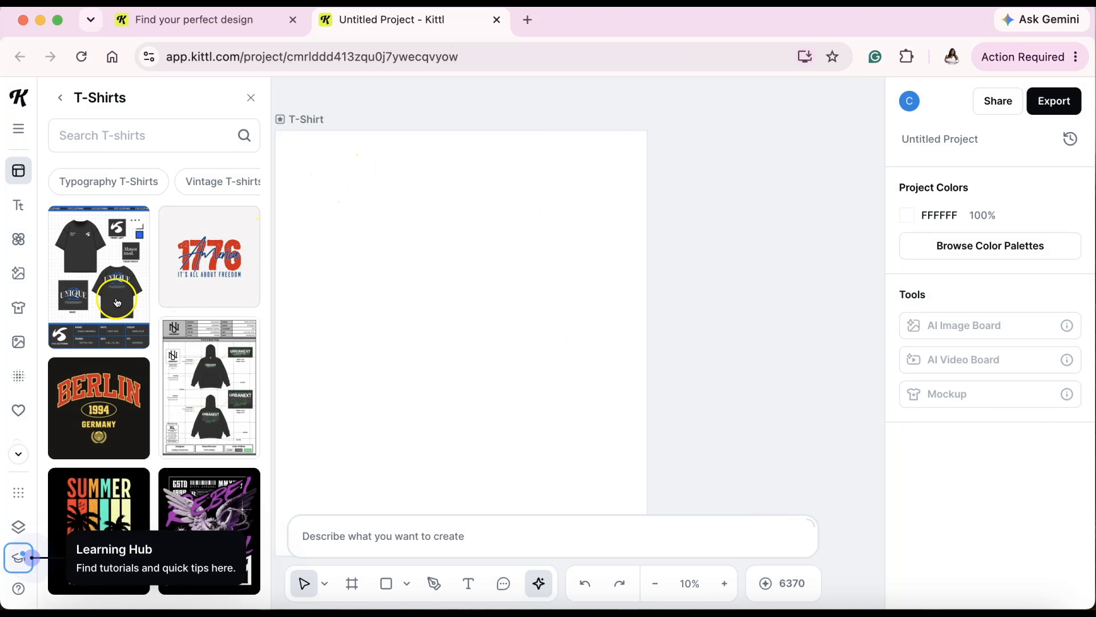
Look through the T-shirt template designs for inspiration and close the template library.
scroll(156, 306, down, 10)
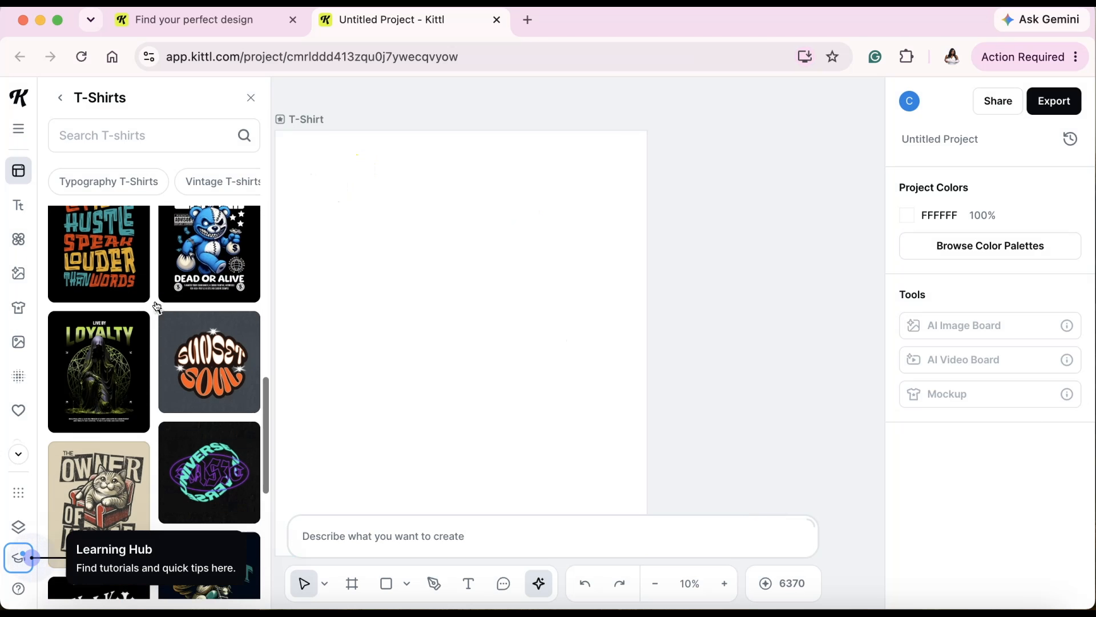
scroll(156, 306, down, 5)
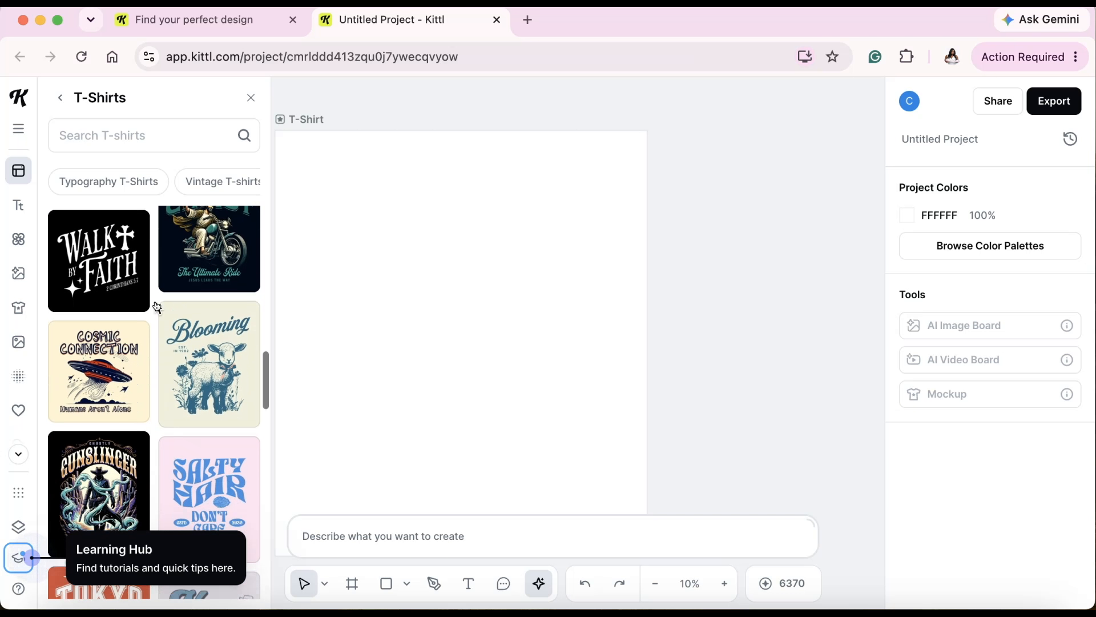
scroll(157, 307, down, 10)
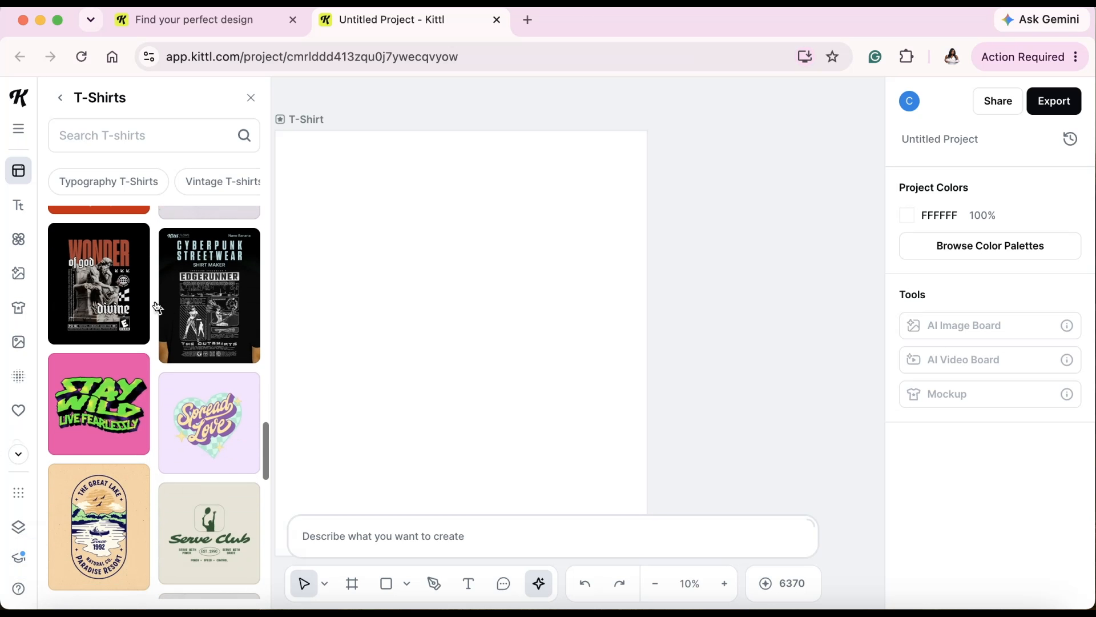
scroll(156, 307, down, 10)
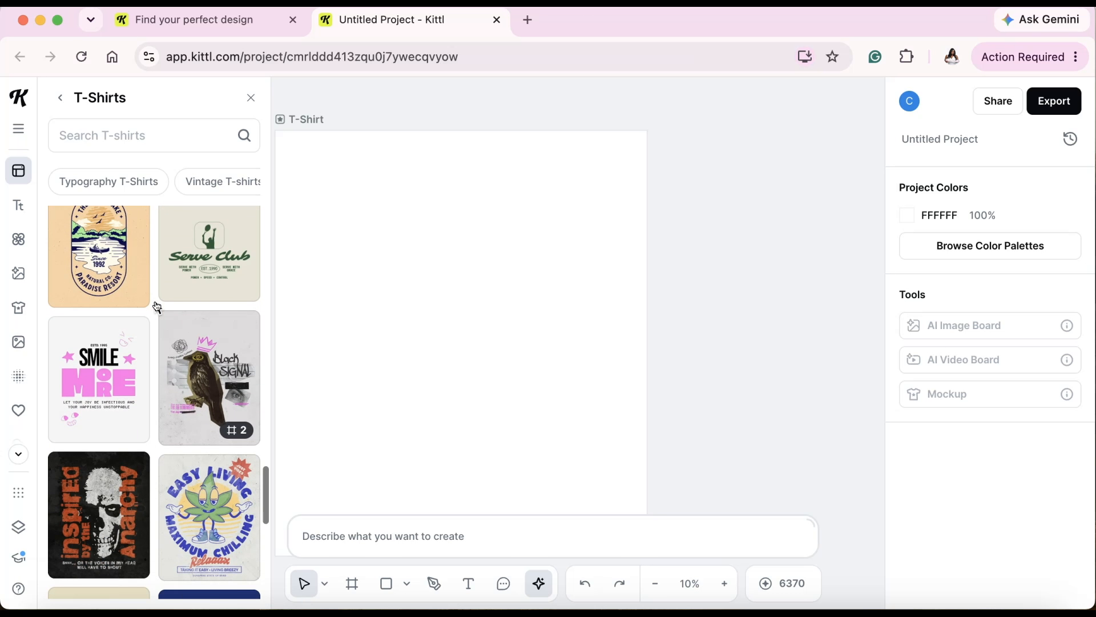
scroll(156, 307, down, 10)
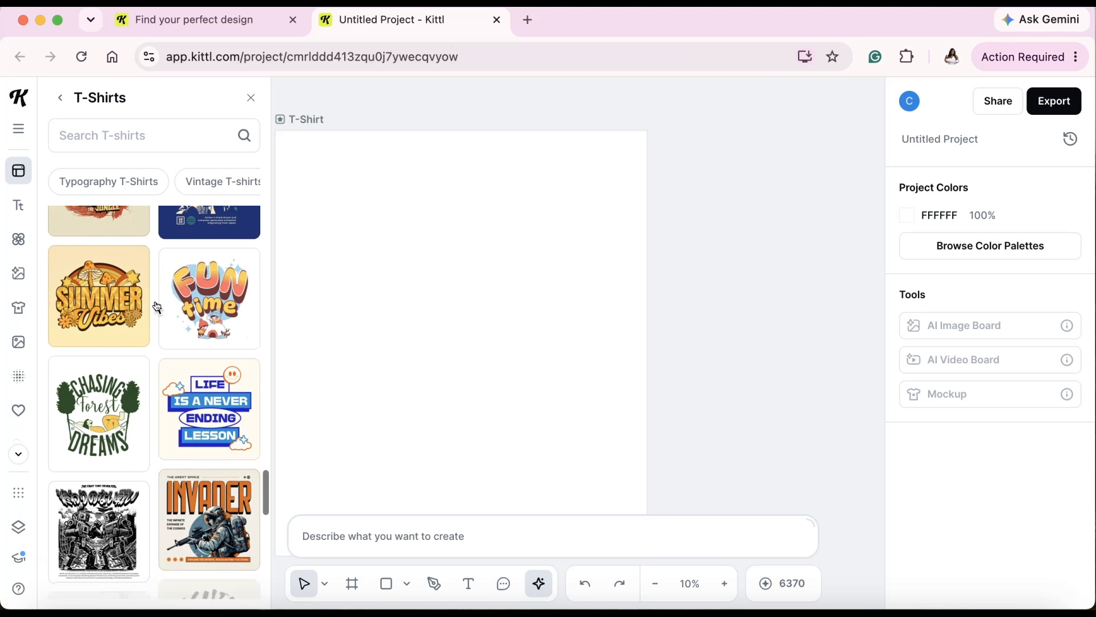
scroll(157, 307, down, 10)
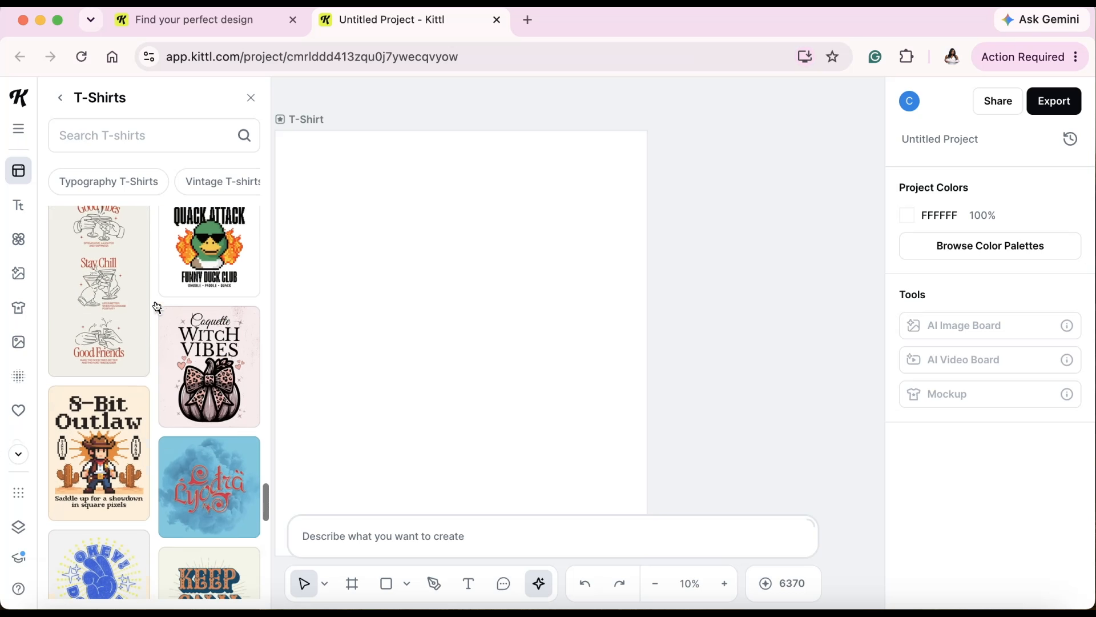
scroll(157, 307, down, 10)
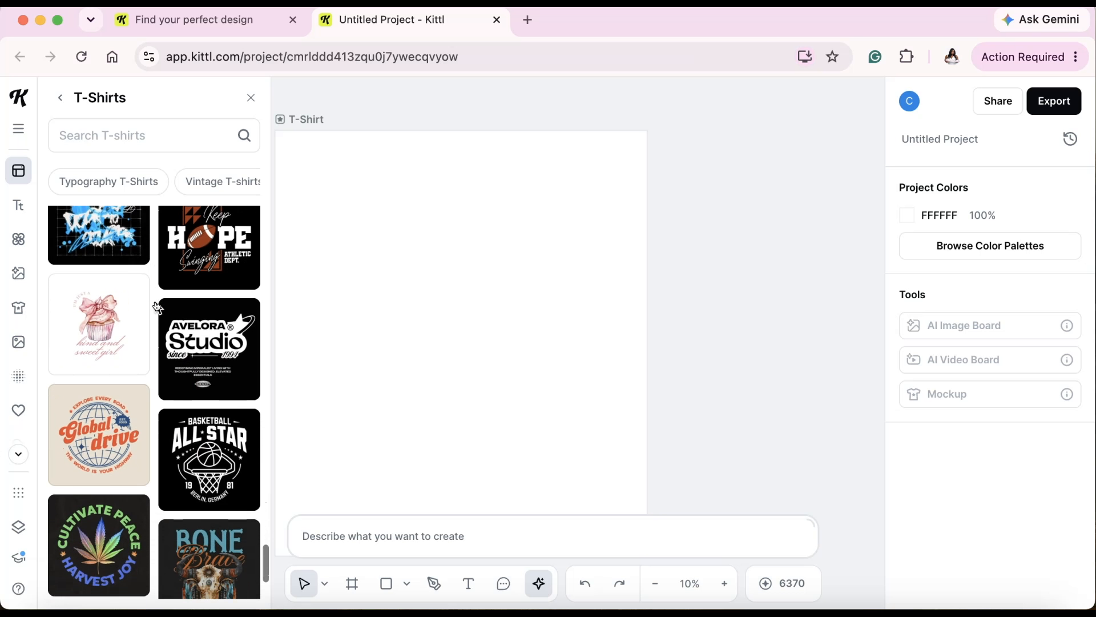
scroll(157, 306, down, 3)
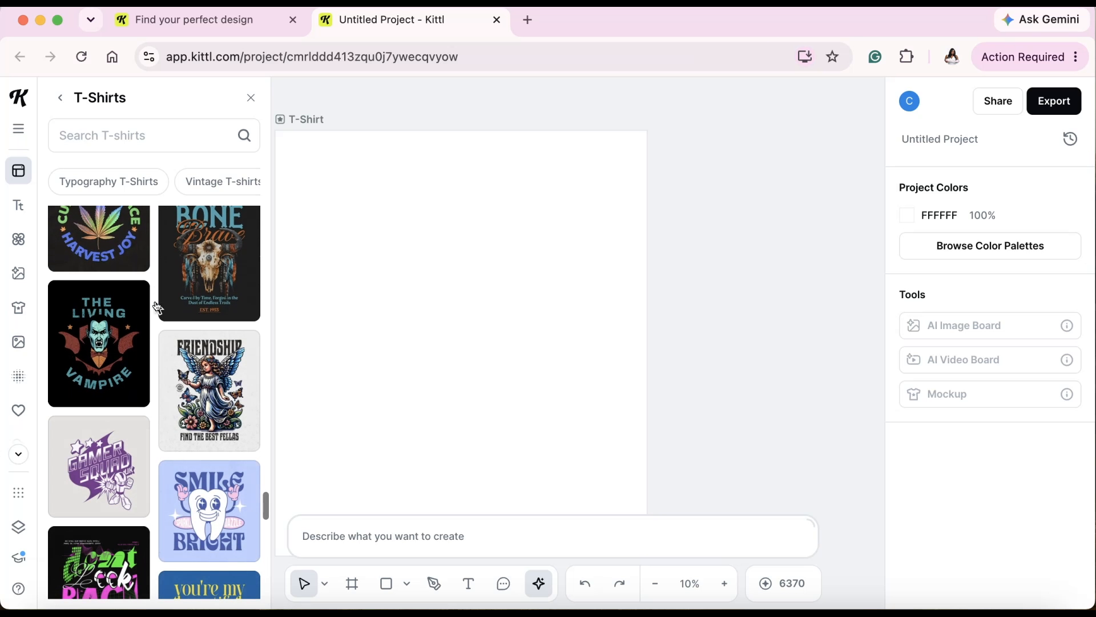
click(261, 104)
Generate an AI image from the prompt: Create a pretty girly tshirt slogan saying, "Dreamy Girls Create" make the letter bubble letters, three colors and a wavy fun design.
click(355, 534)
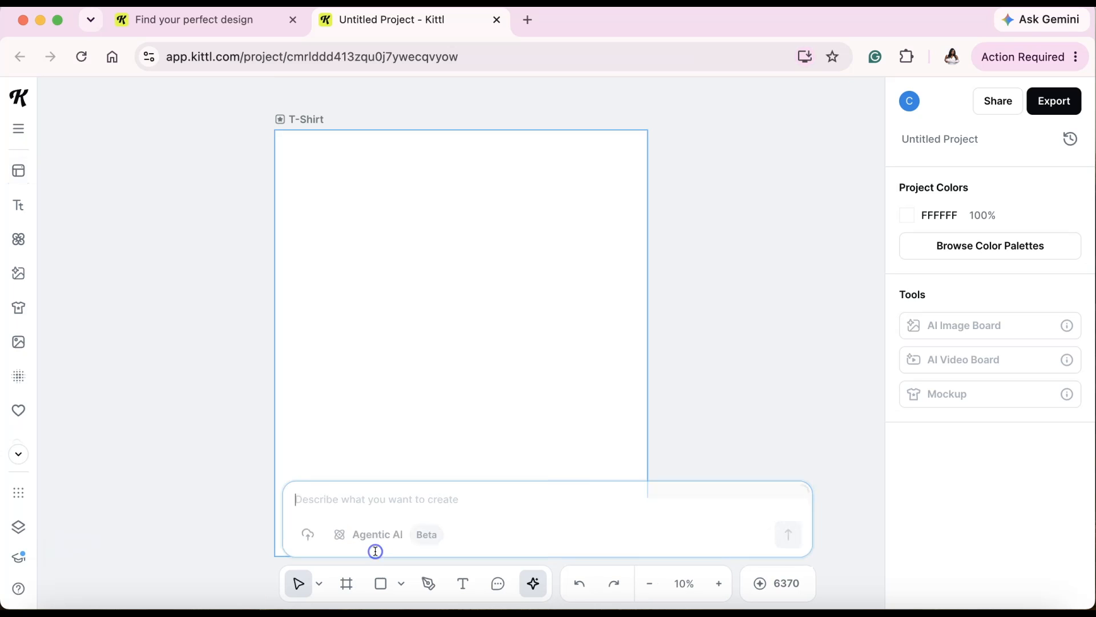
text(Crea)
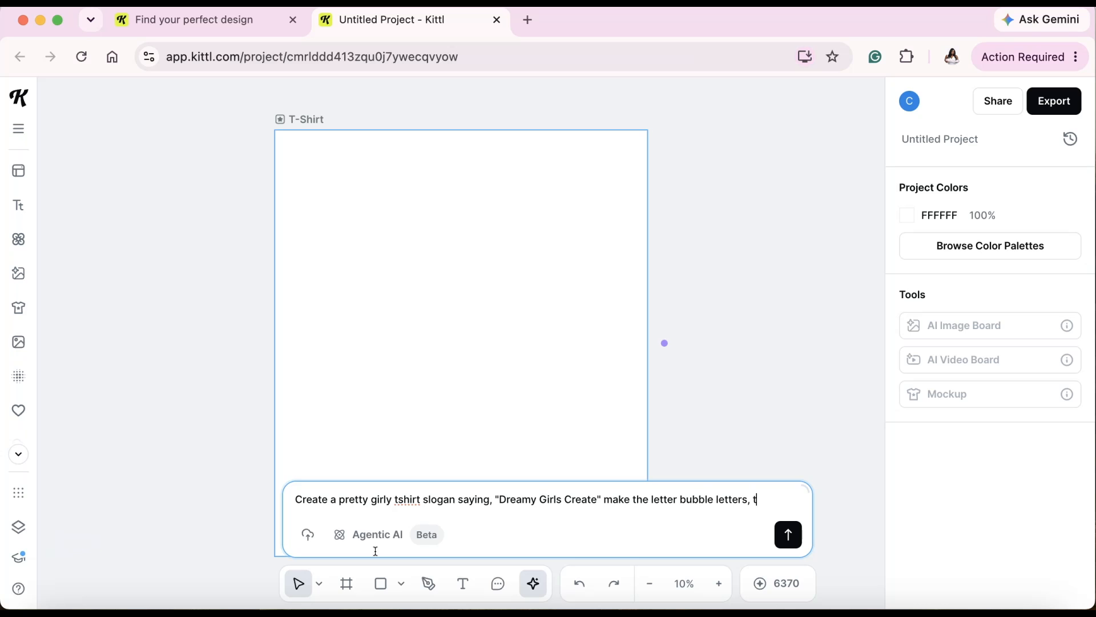
text(hree colors and a wavy fun design)
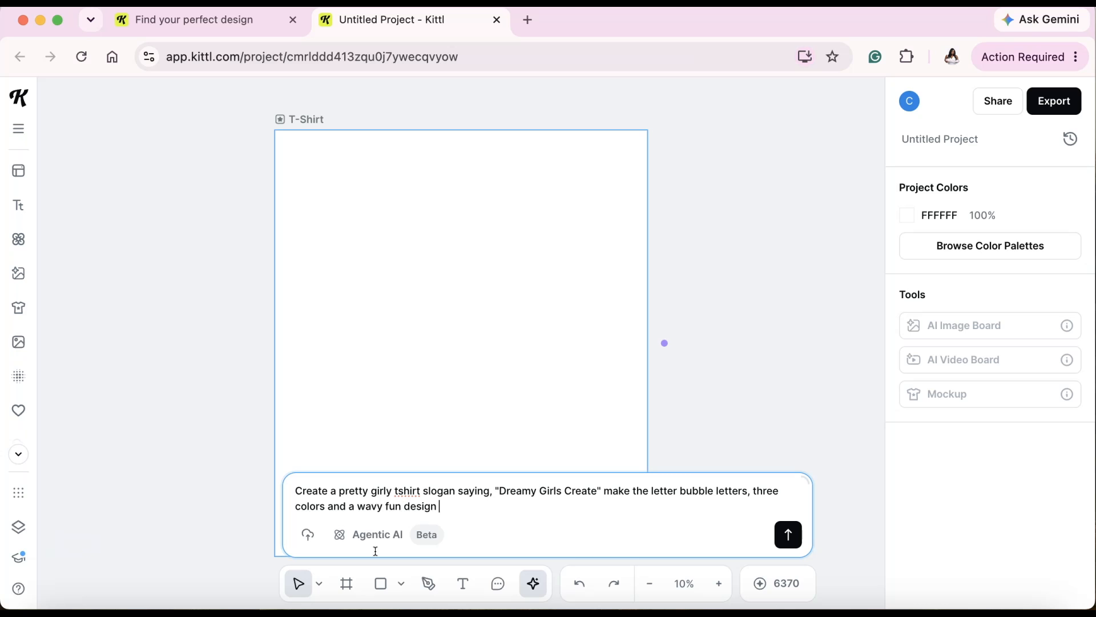
click(789, 535)
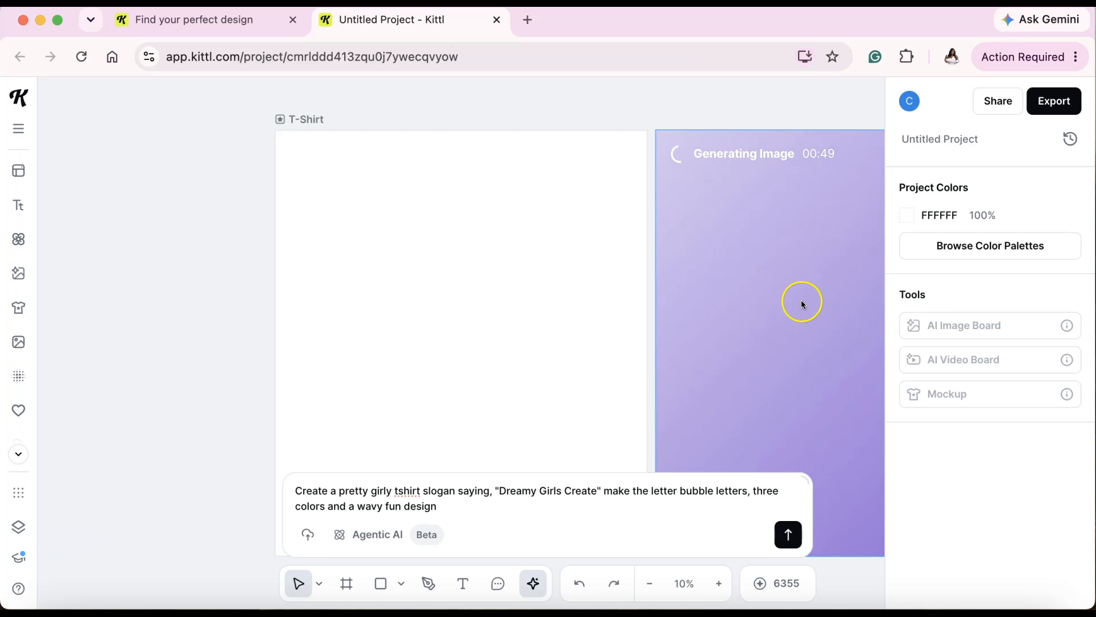
Bring the generated slogan image into view and give it positive feedback.
scroll(548, 301, right, 6)
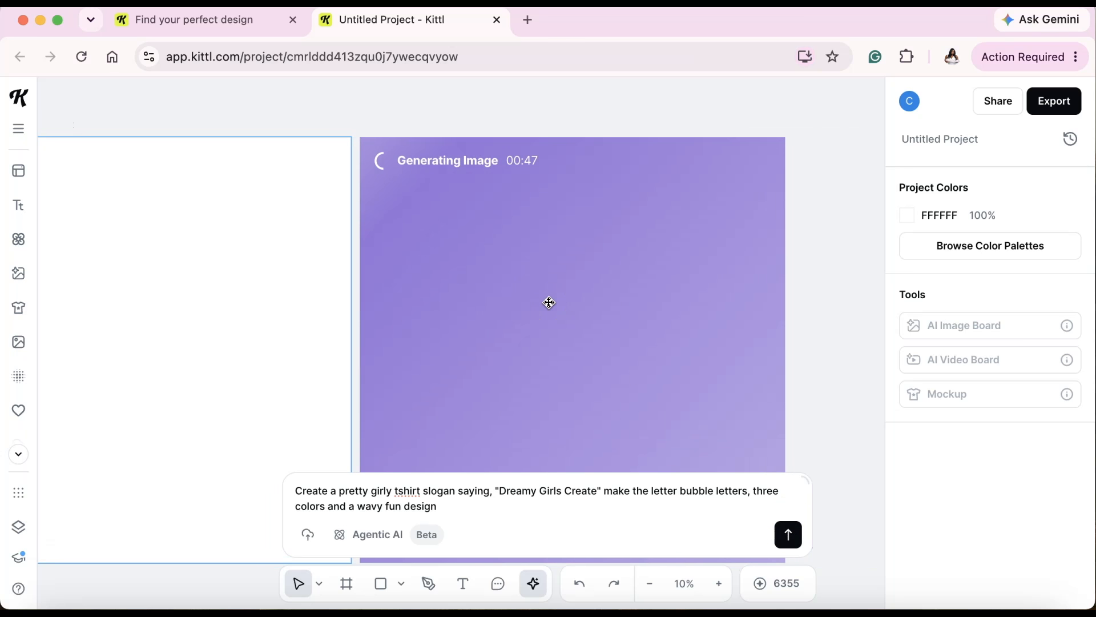
scroll(549, 303, down, 3)
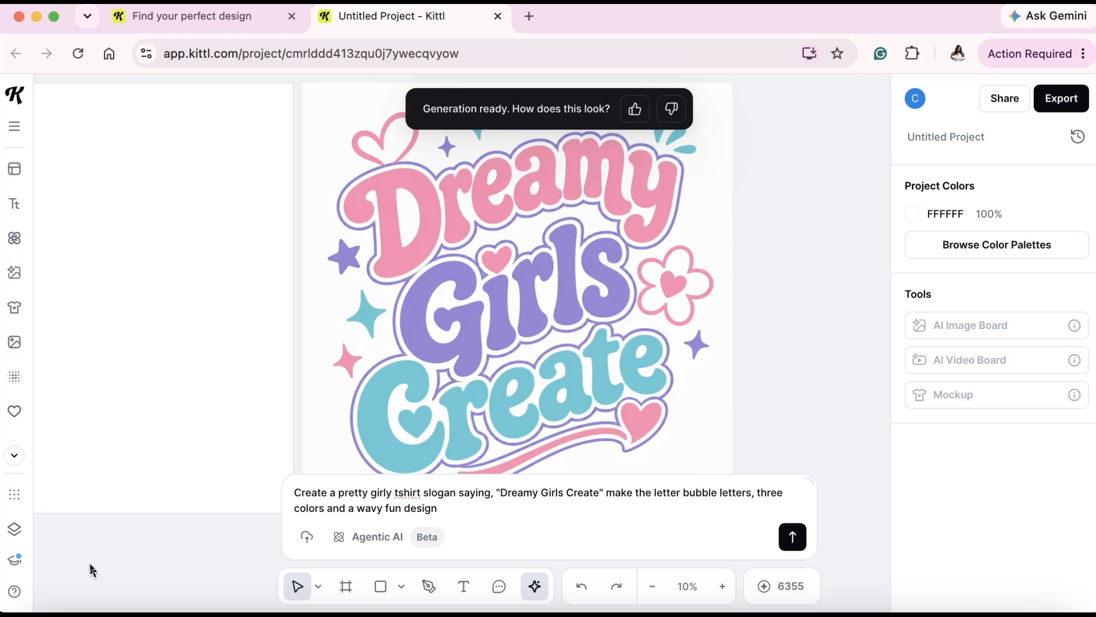
click(524, 333)
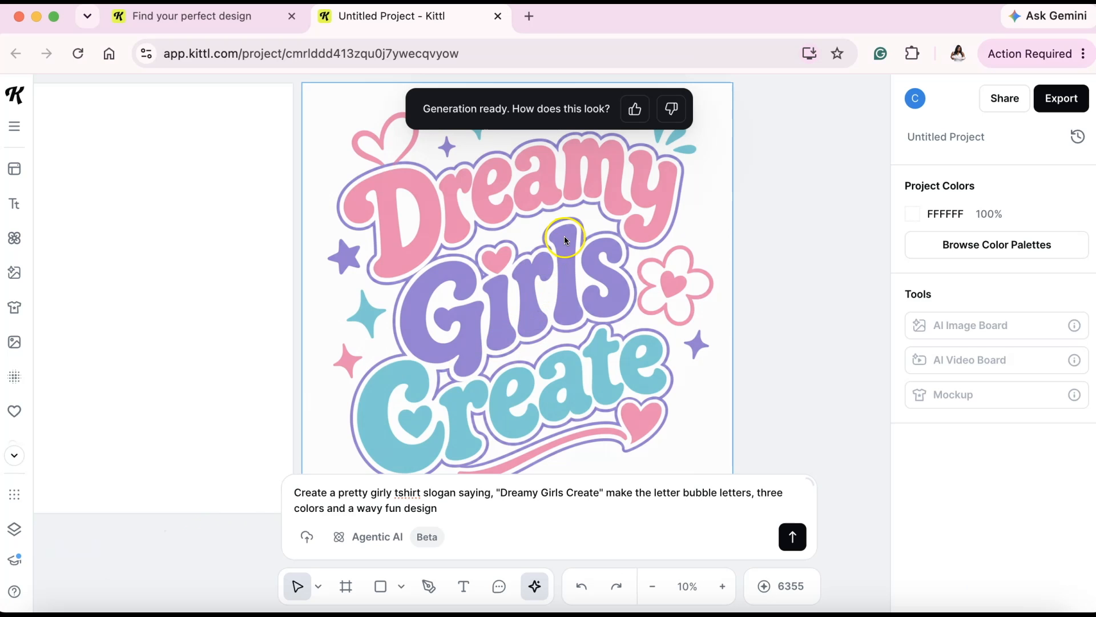
click(637, 109)
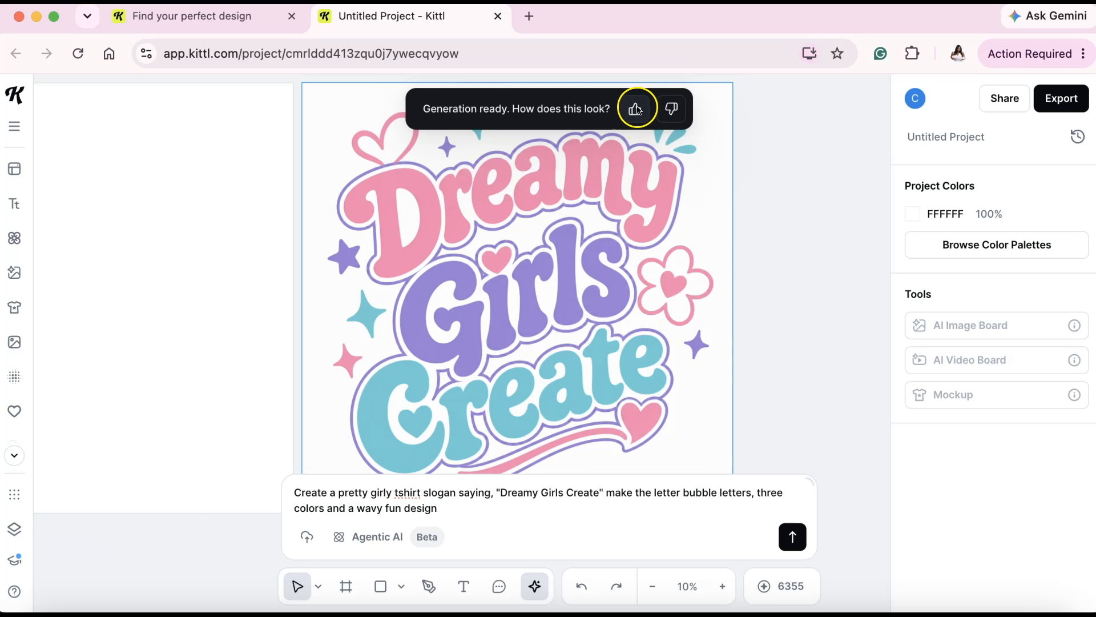
click(636, 109)
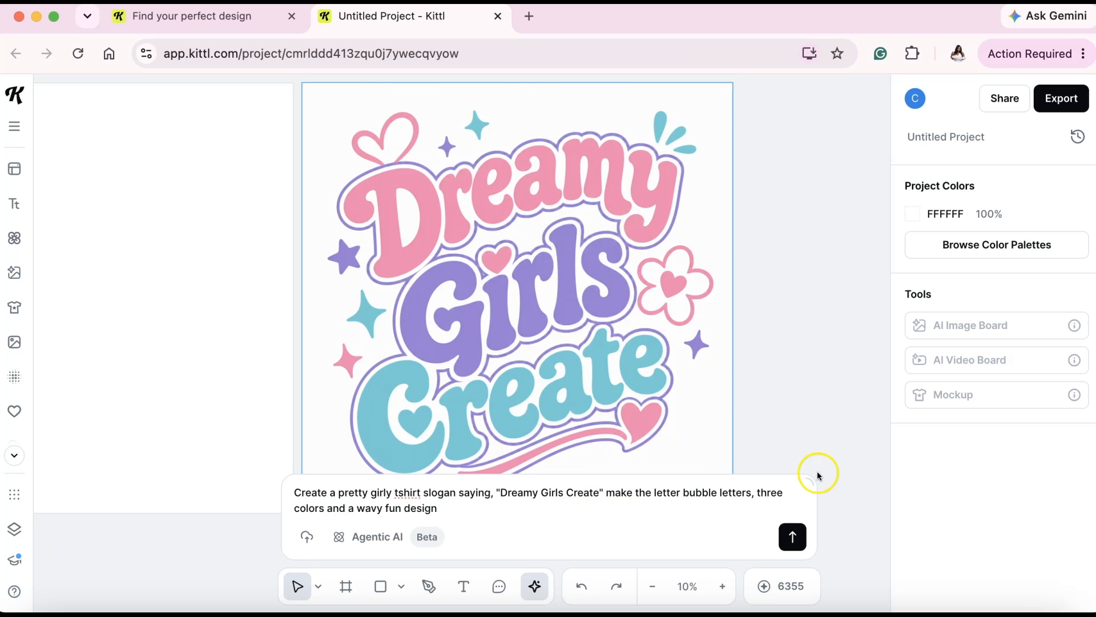
Remove the background from the generated "Dreamy Girls Create" image and deselect it.
click(509, 146)
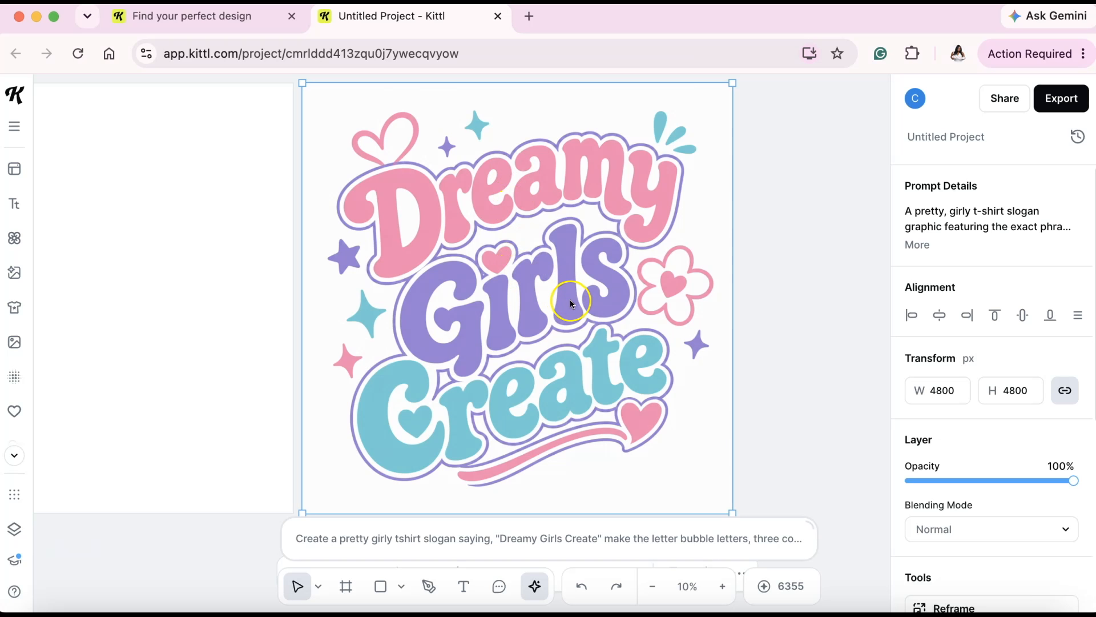
click(541, 277)
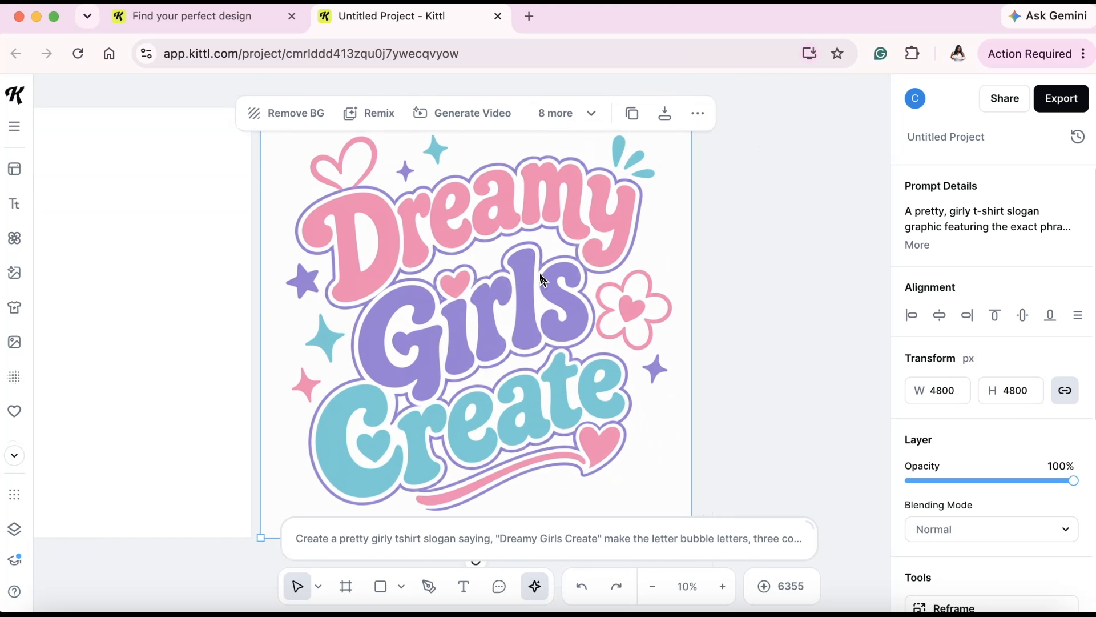
click(300, 173)
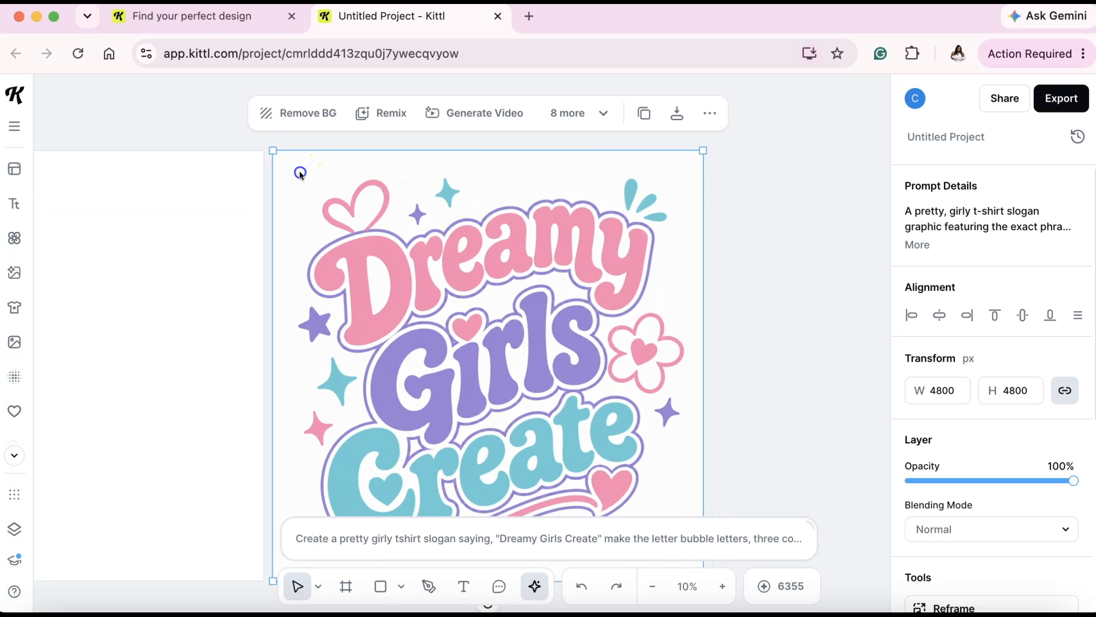
click(298, 130)
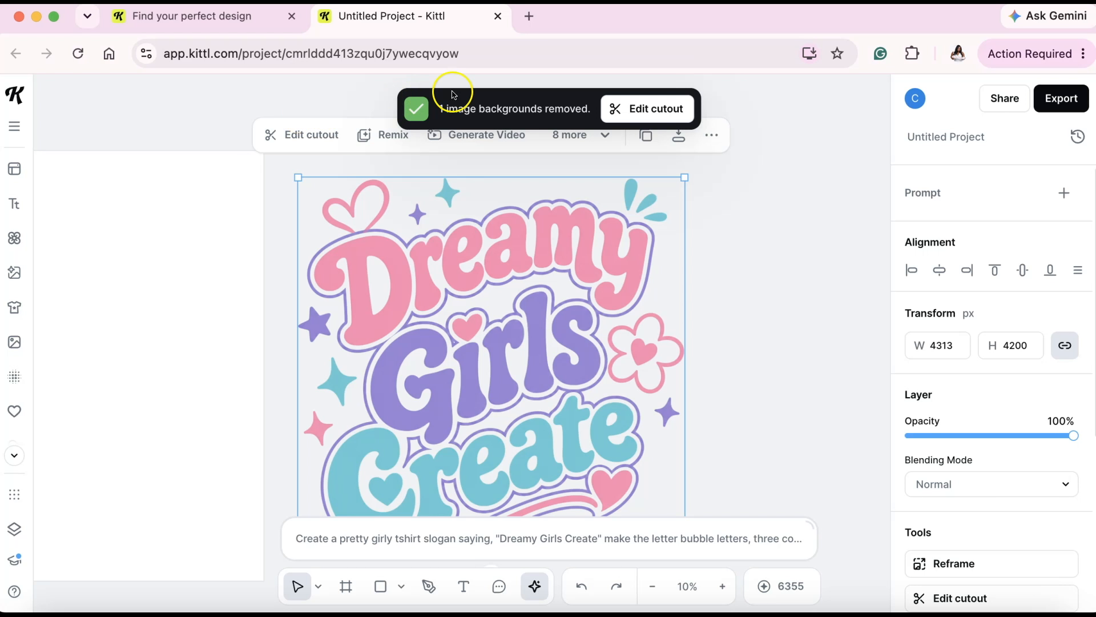
click(765, 144)
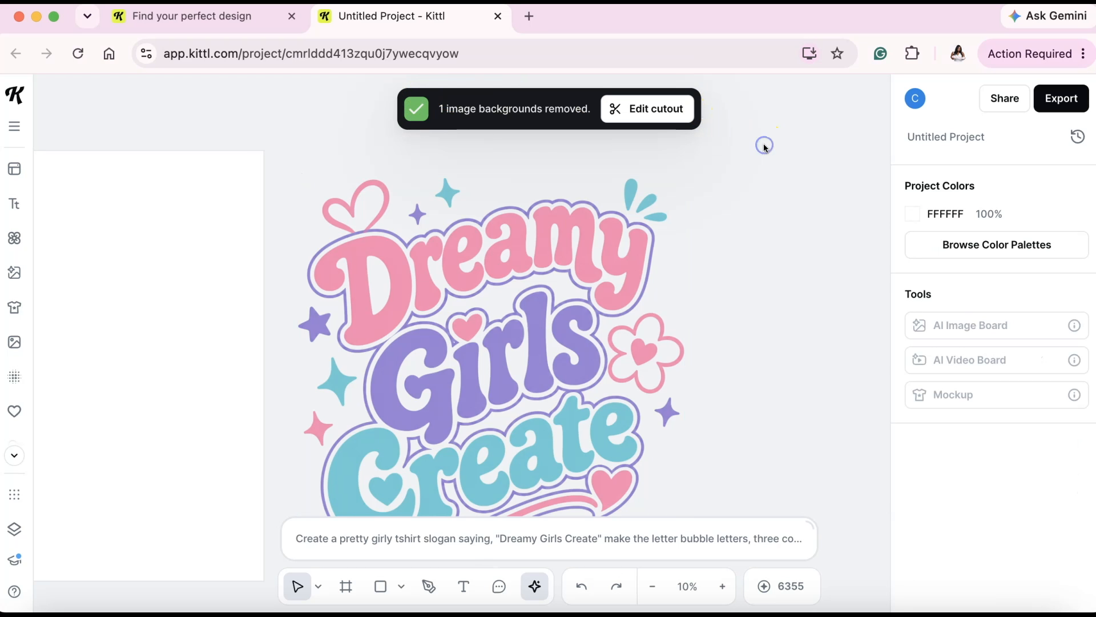
Erase the small heart inside the C of "Create" with the Erase tool, and open Erase & Fill for the image.
click(465, 234)
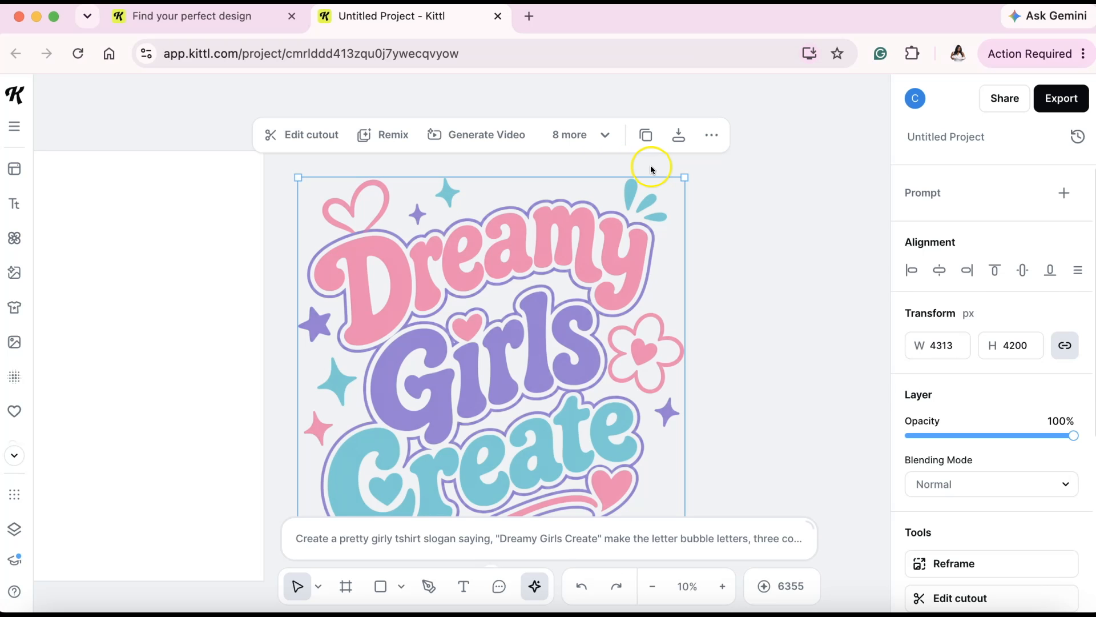
click(582, 137)
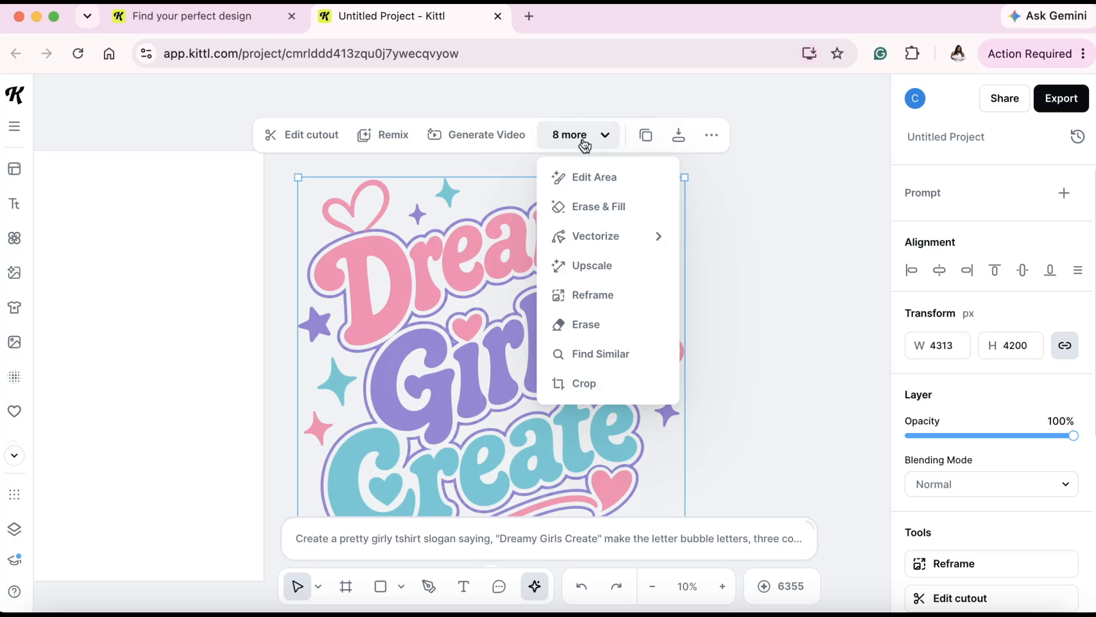
click(589, 323)
drag(397, 481, 387, 496)
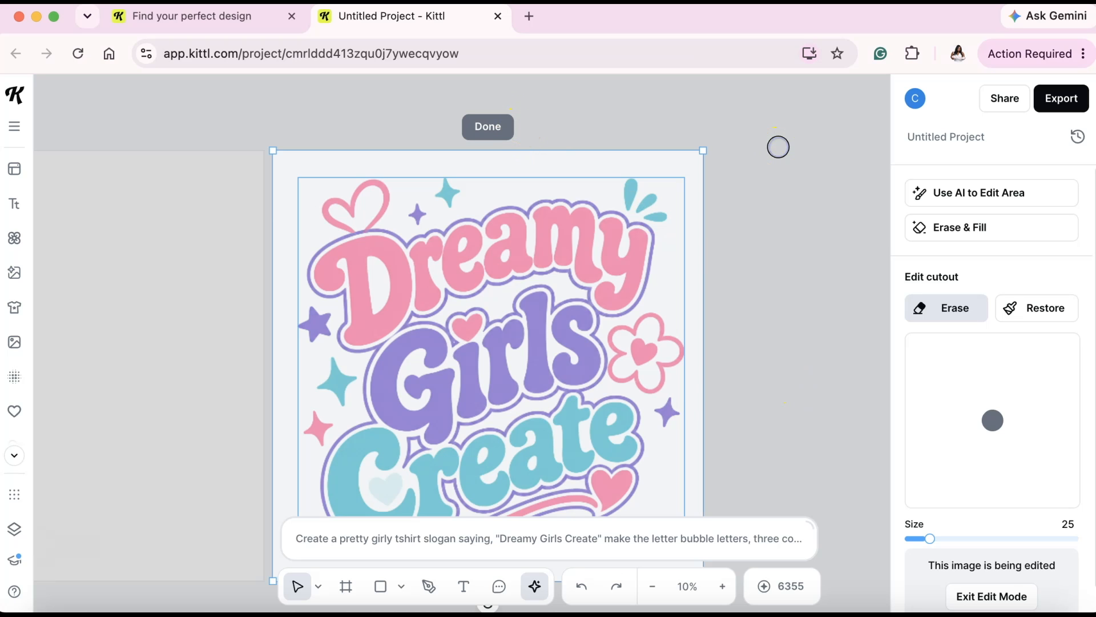
click(962, 309)
click(964, 228)
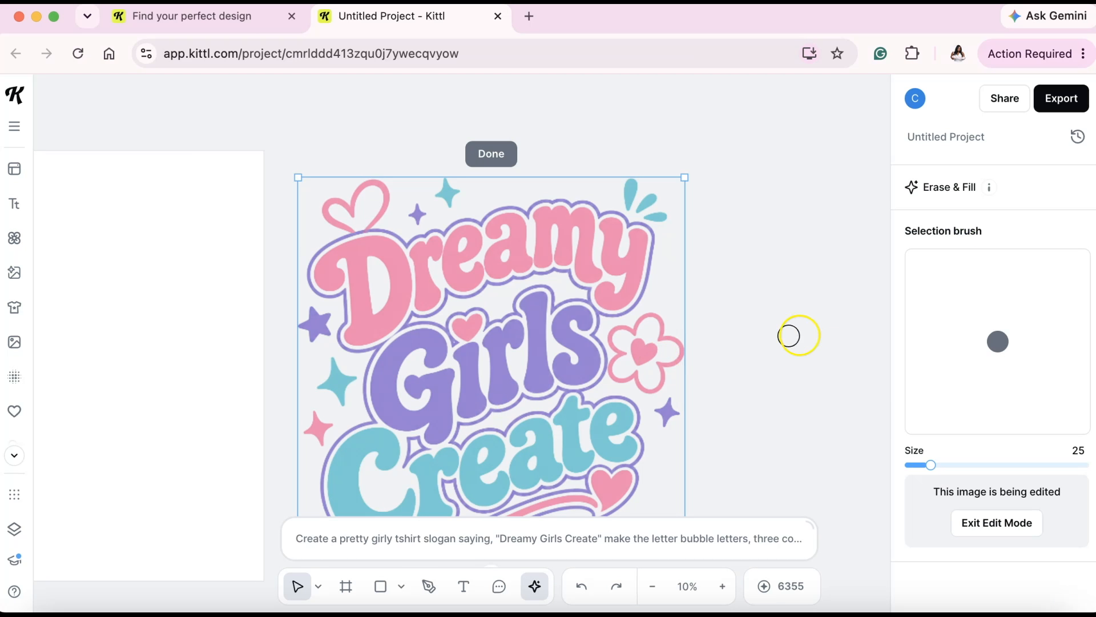
Leave the image editing mode and move the "Dreamy Girls Create" graphic onto the T-Shirt artboard.
scroll(759, 320, down, 3)
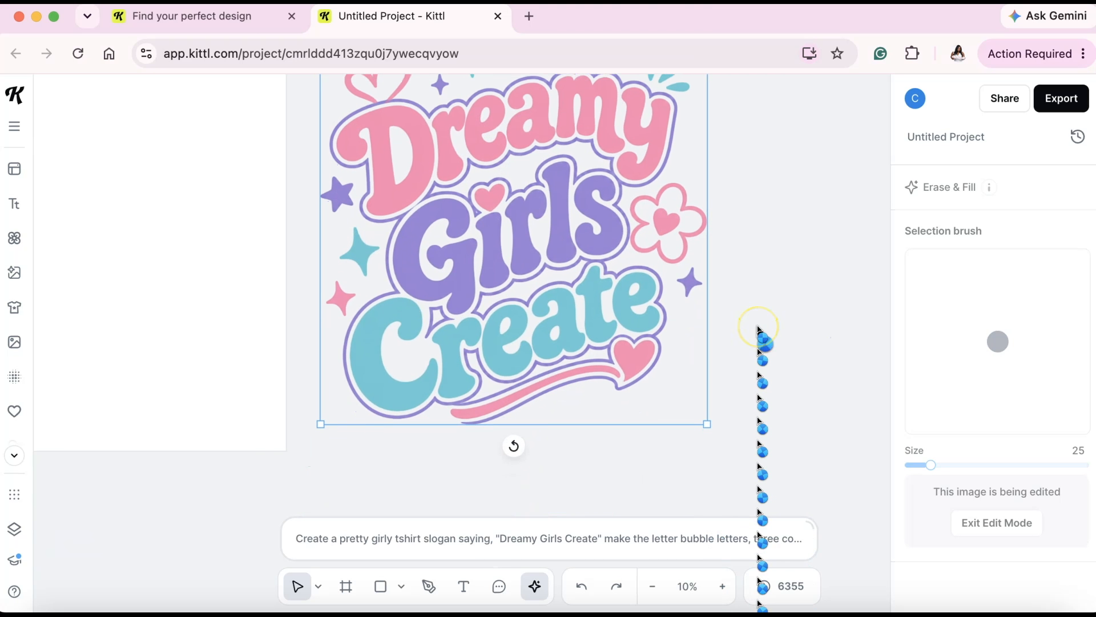
scroll(759, 330, down, 1)
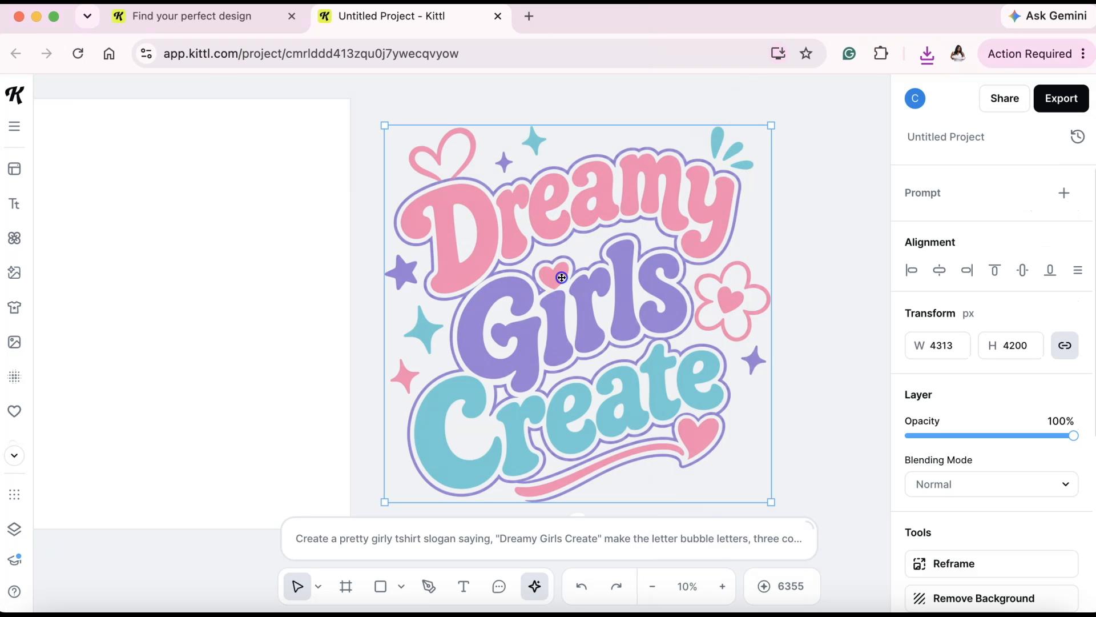
drag(560, 277, 136, 270)
scroll(472, 307, left, 10)
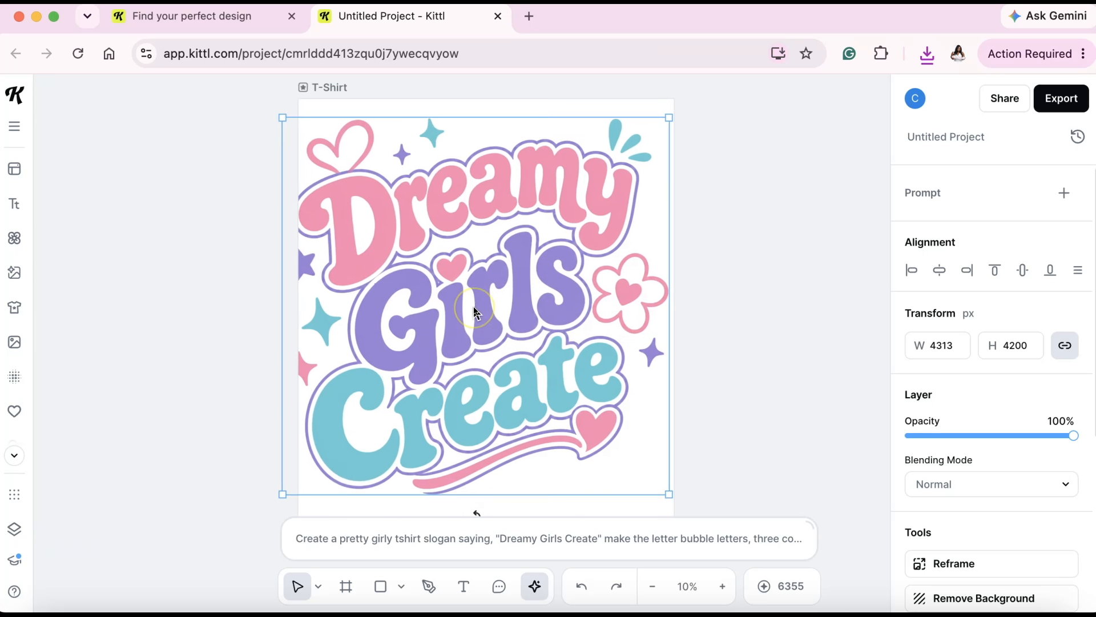
Scale the "Dreamy Girls Create" graphic down to about 4046 × 3940 px and centre it on the T-Shirt artboard.
drag(328, 101, 377, 104)
drag(607, 330, 601, 321)
click(675, 329)
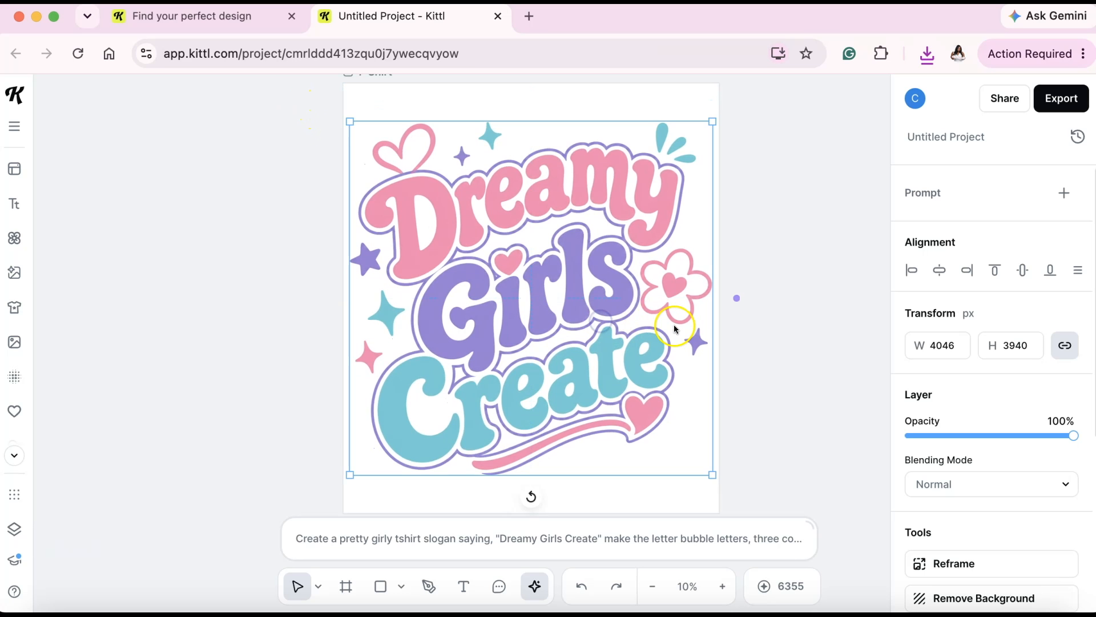
scroll(616, 315, right, 5)
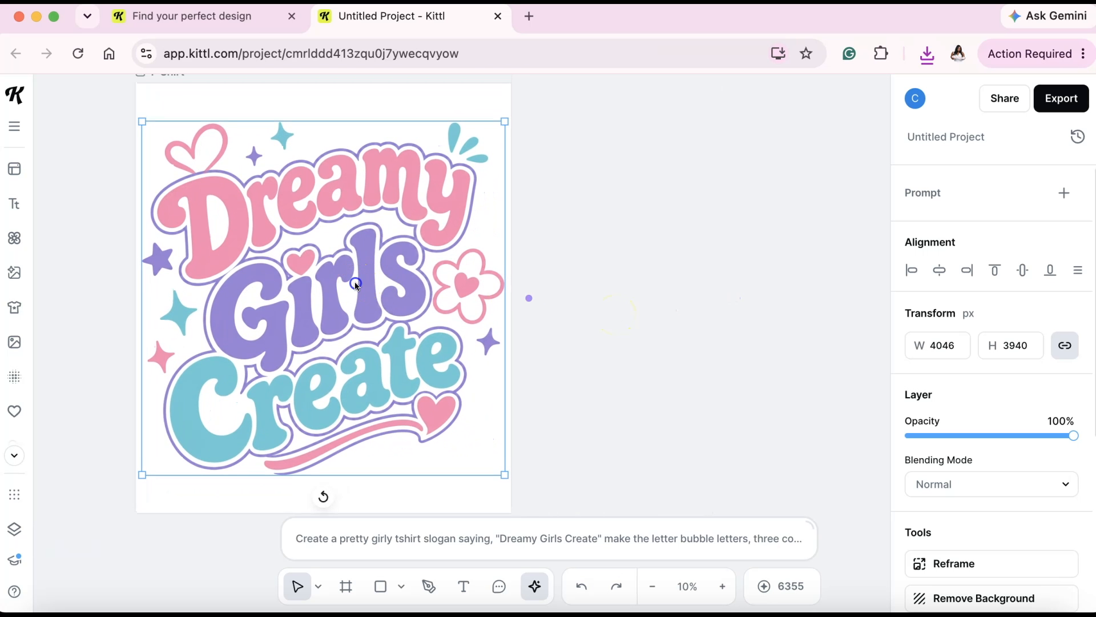
Add a mockup board linked to the T-Shirt artboard.
click(355, 284)
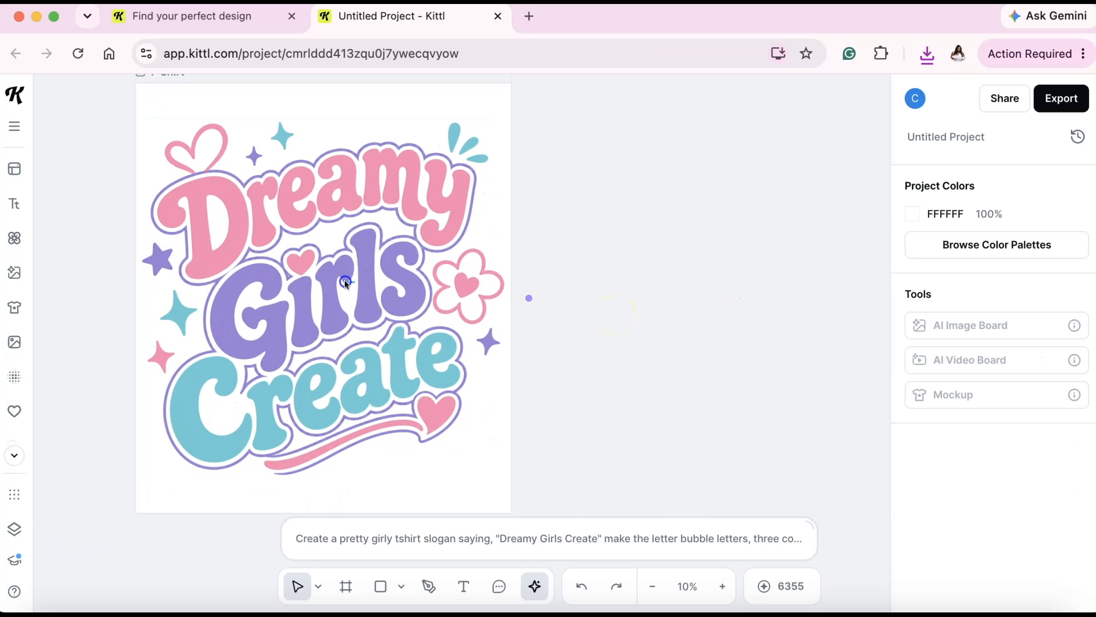
click(346, 283)
click(563, 311)
click(473, 285)
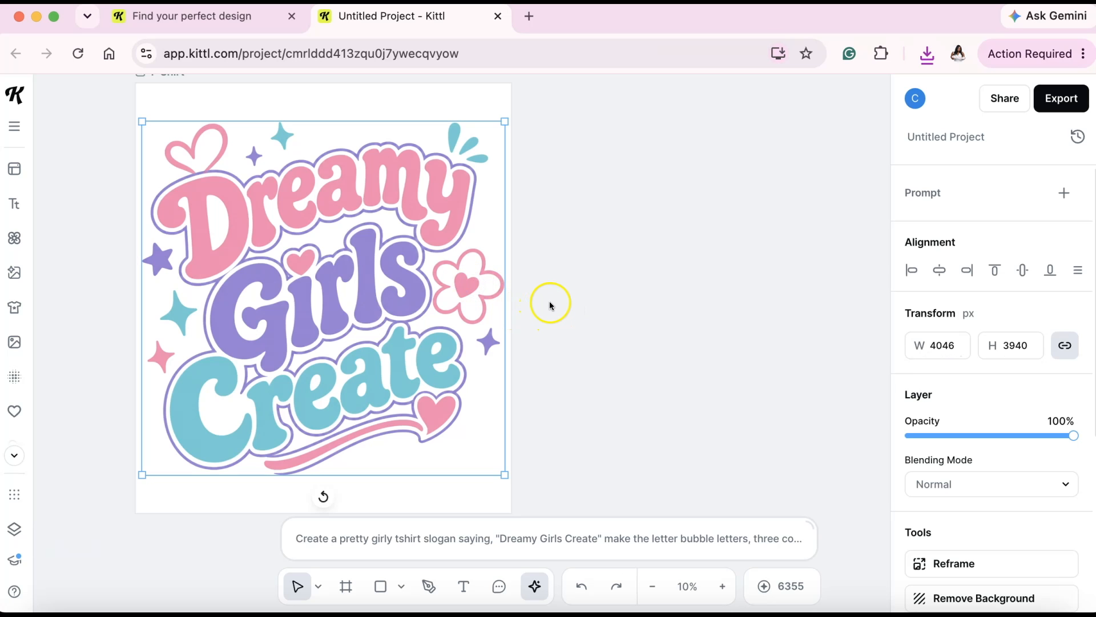
click(535, 299)
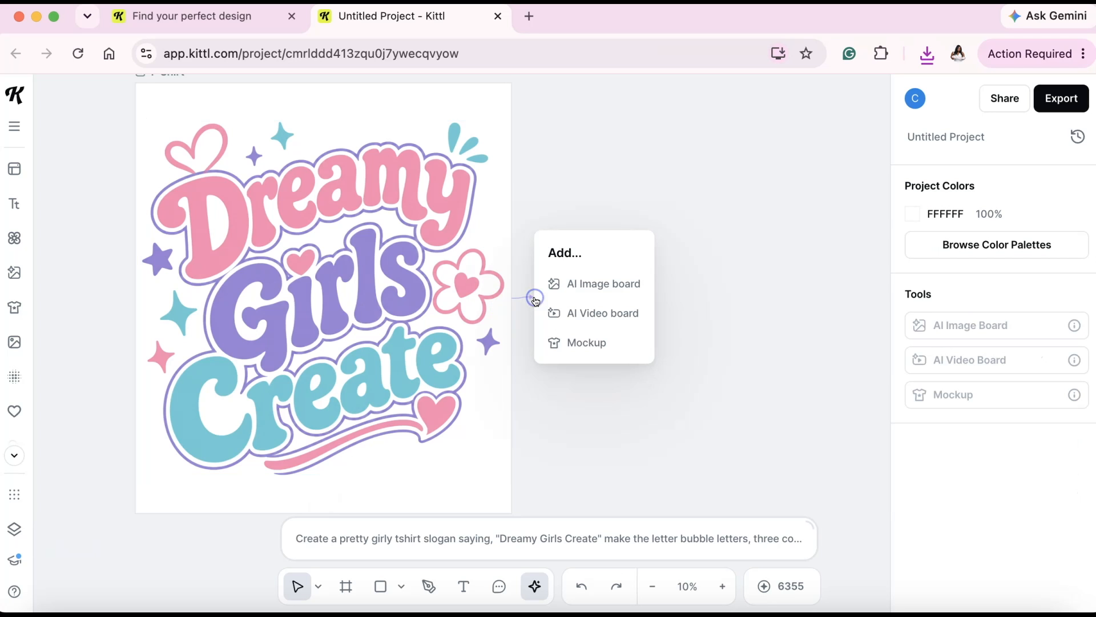
click(582, 313)
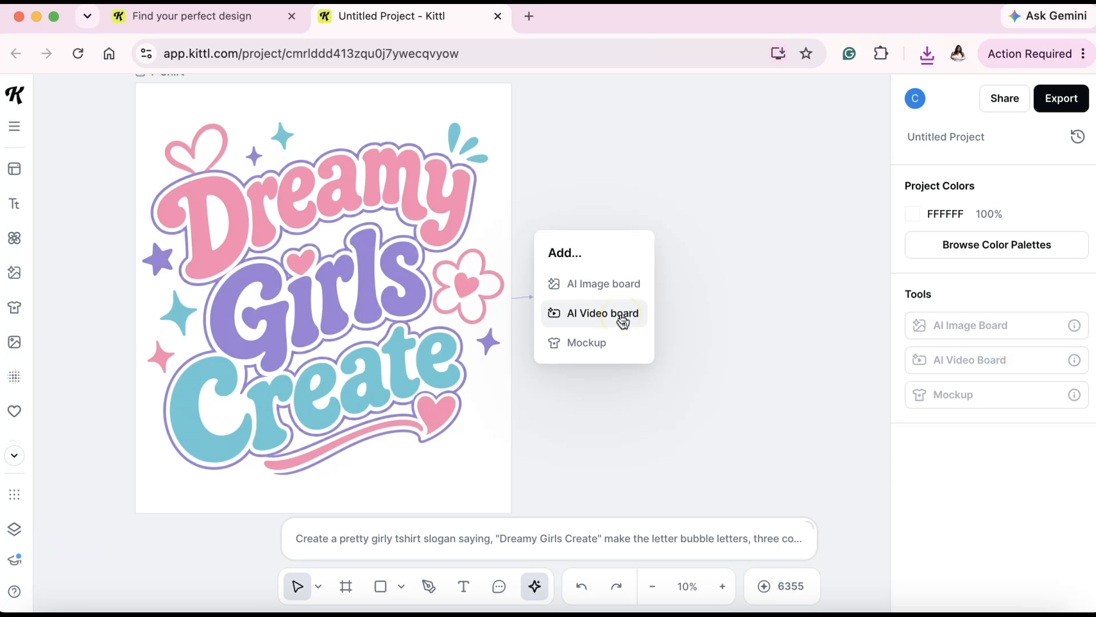
click(616, 342)
click(441, 286)
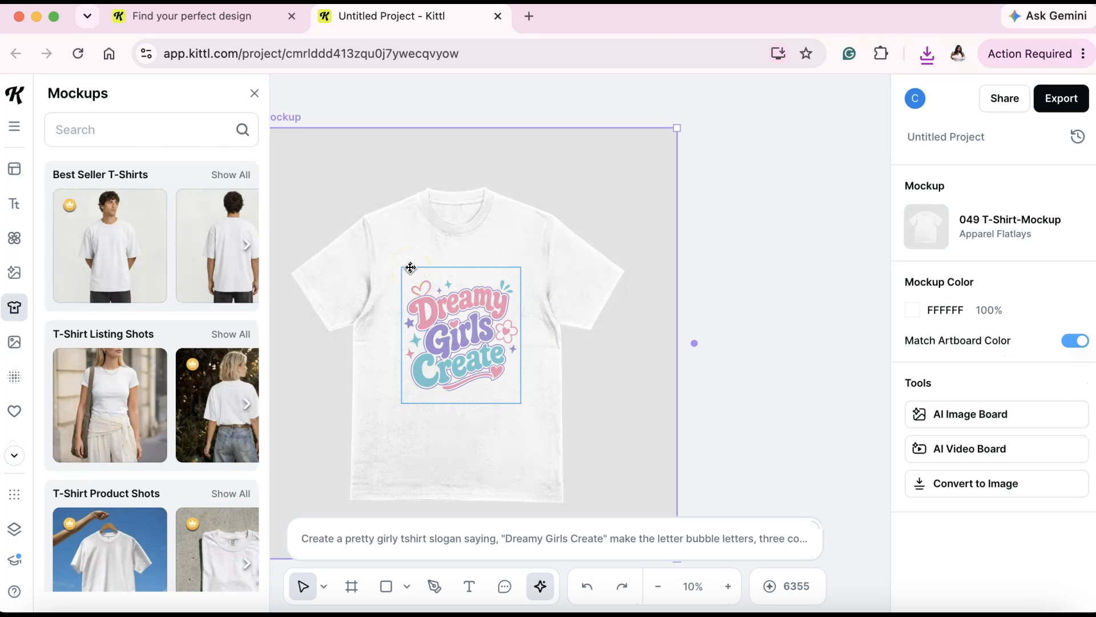
Browse the mockups, open the full "Those Who Care" collection and apply the close-up of a model in a white tee and green trousers.
scroll(163, 285, down, 6)
scroll(164, 288, down, 8)
scroll(166, 290, down, 5)
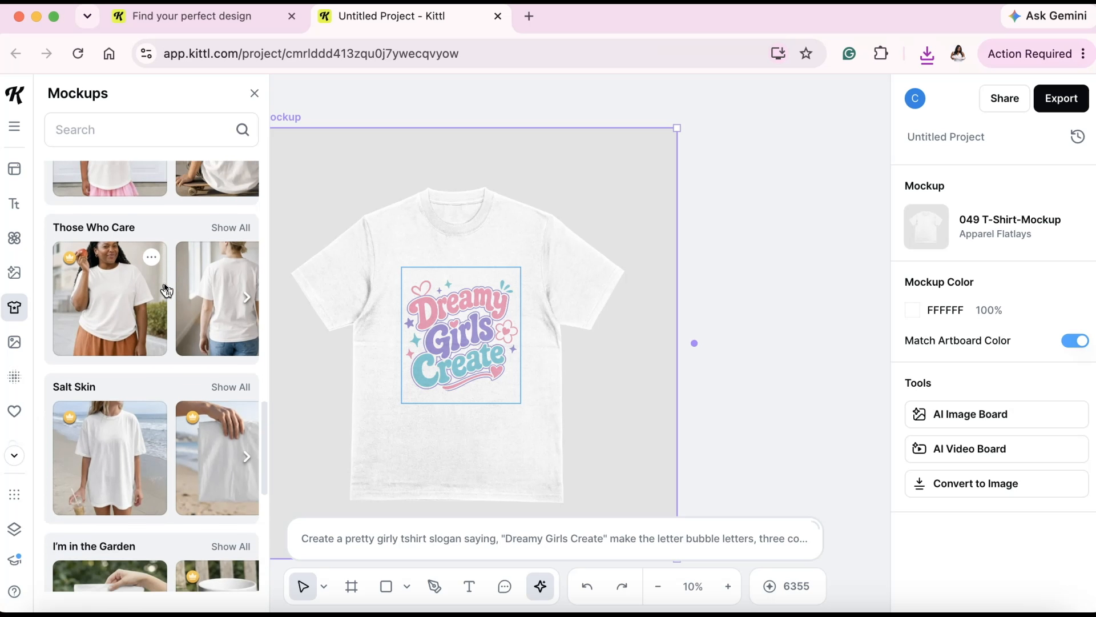
scroll(166, 290, down, 4)
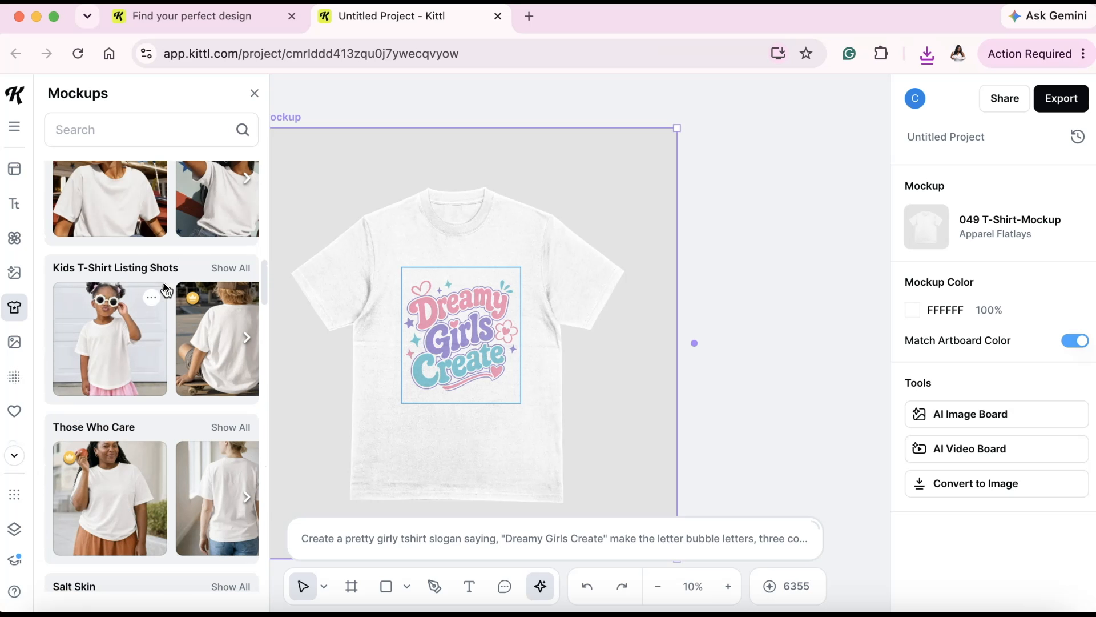
click(405, 285)
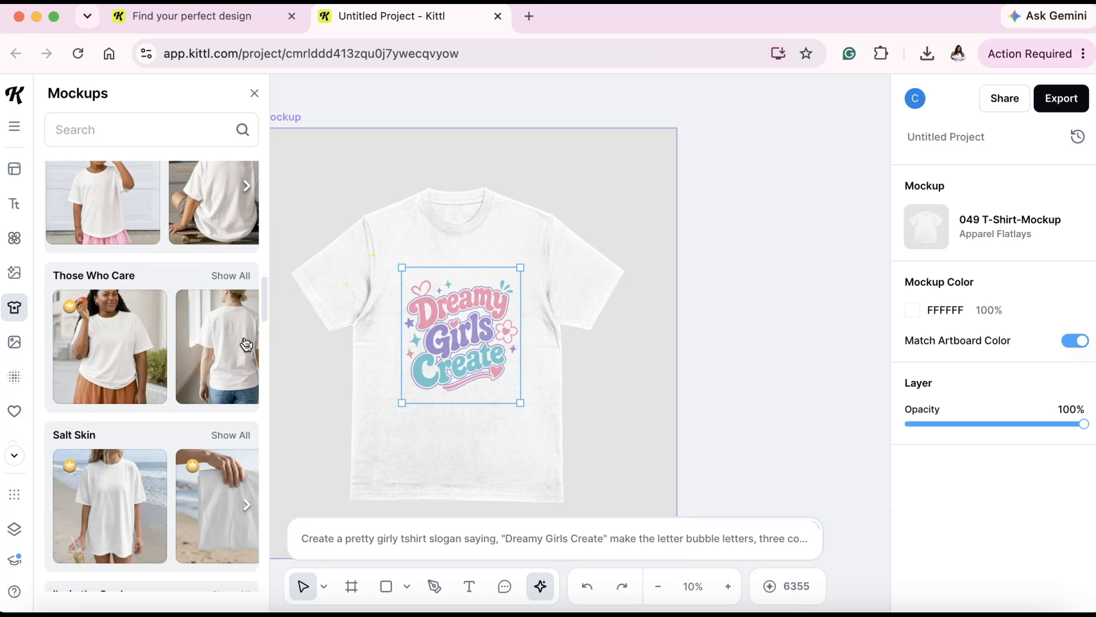
click(241, 280)
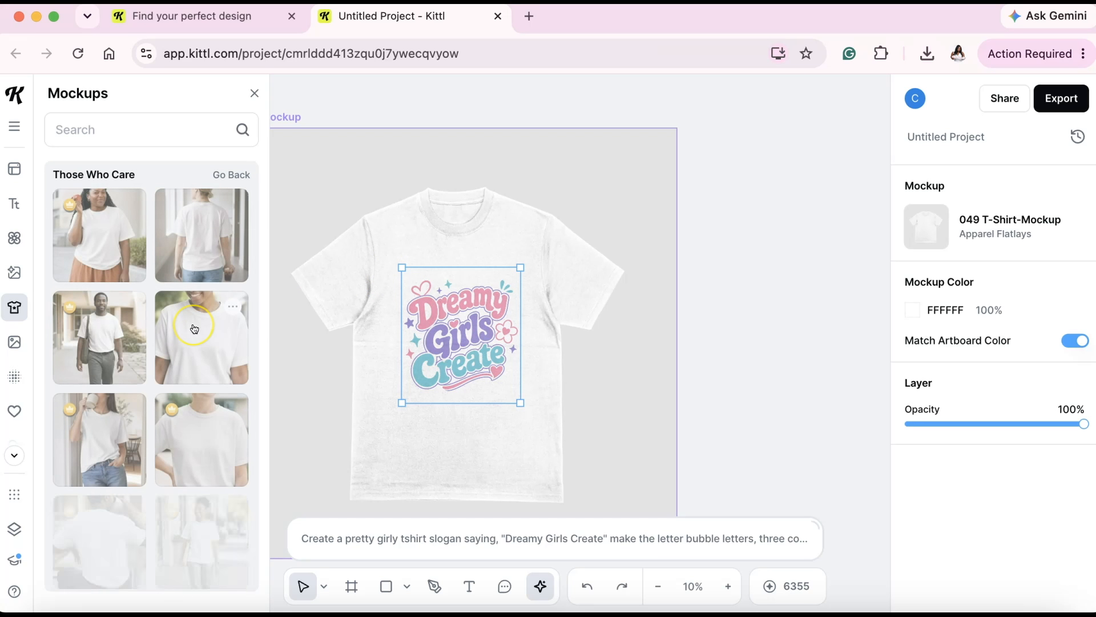
scroll(194, 330, down, 4)
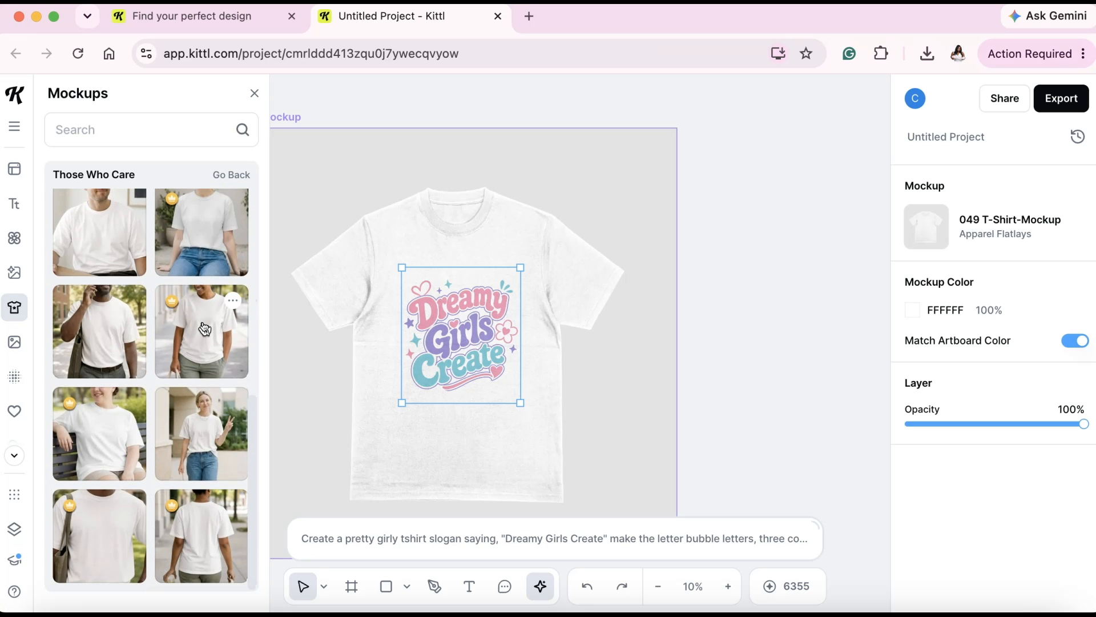
scroll(205, 329, up, 1)
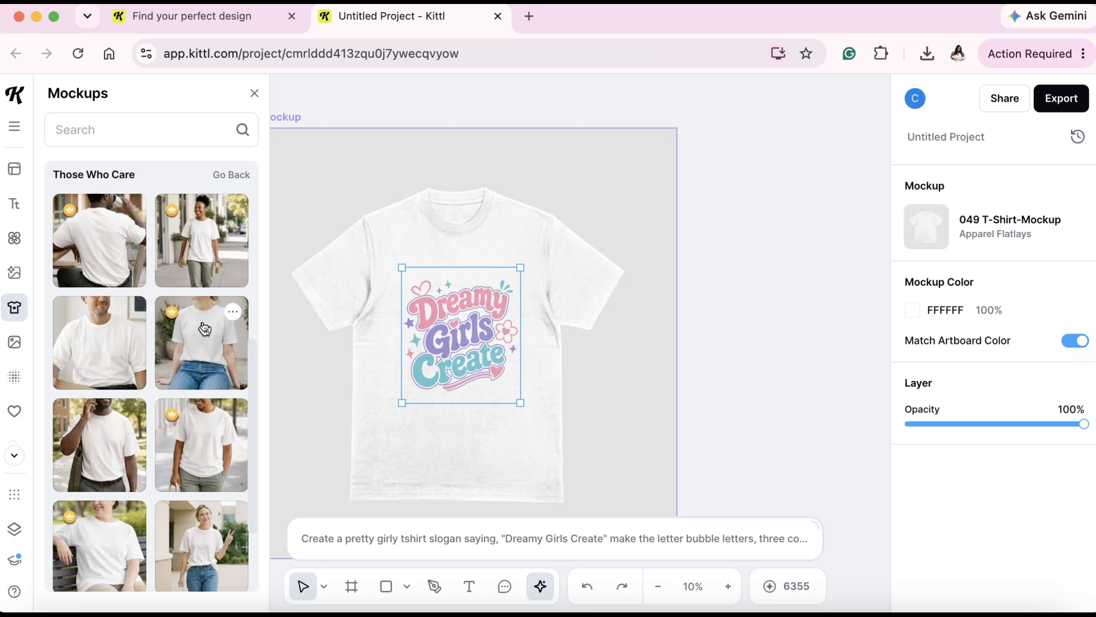
click(211, 431)
click(210, 301)
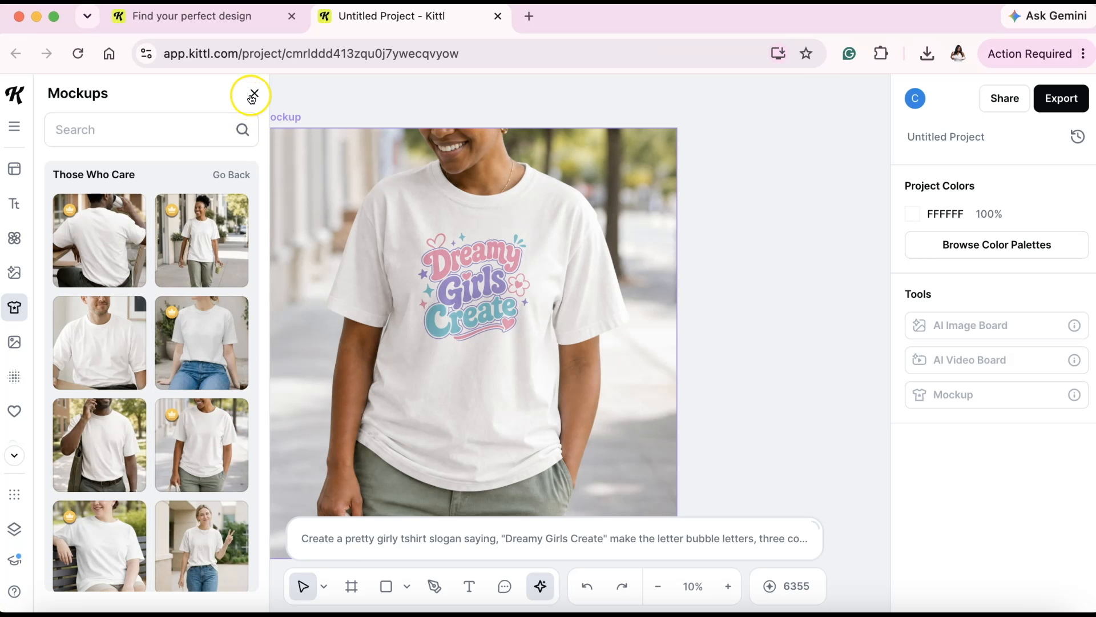
Close the mockup library, then enlarge the design on the model's shirt and centre it on the chest.
click(254, 93)
click(483, 249)
drag(534, 219, 554, 199)
drag(495, 290, 496, 294)
click(642, 232)
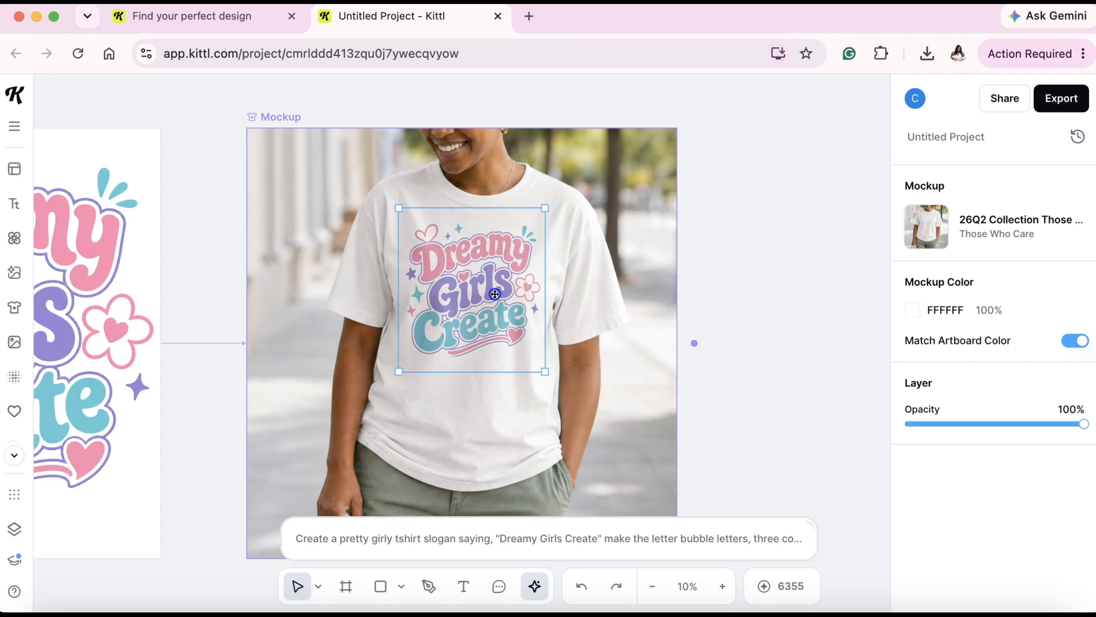
click(738, 200)
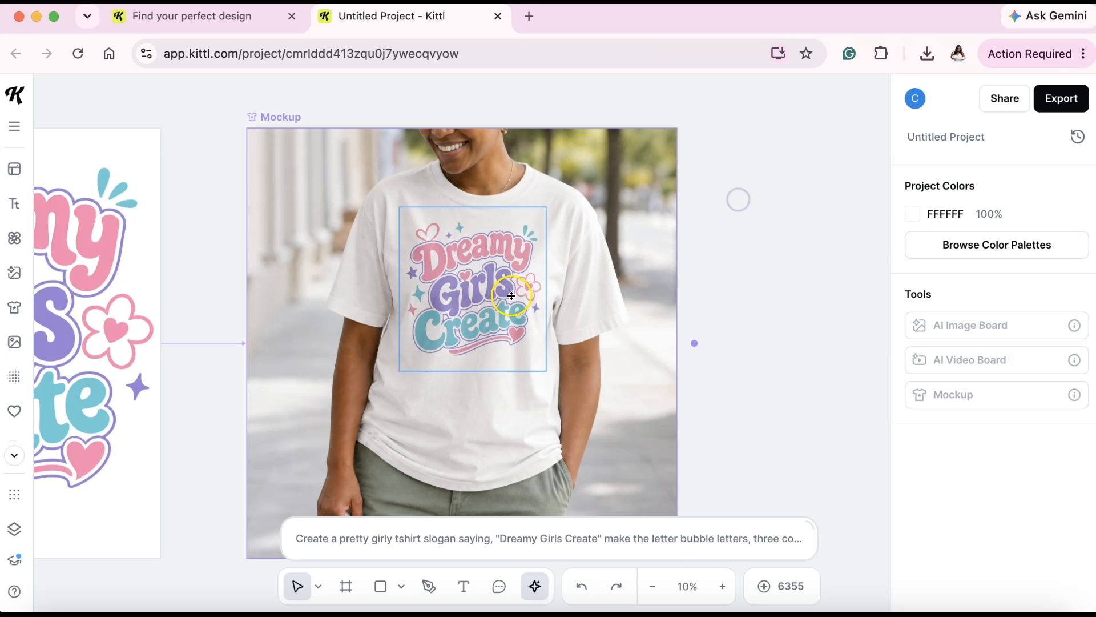
Add an AI Video board linked to the mockup and enter the prompt "Have the girl do a dance and rub the design".
scroll(606, 358, right, 5)
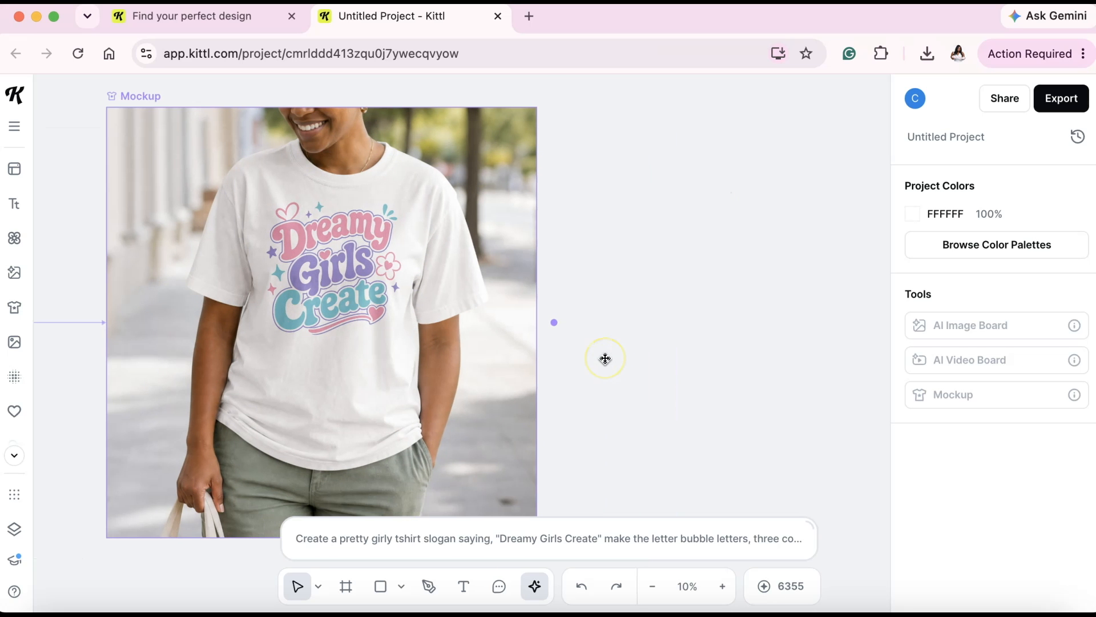
click(555, 324)
click(599, 340)
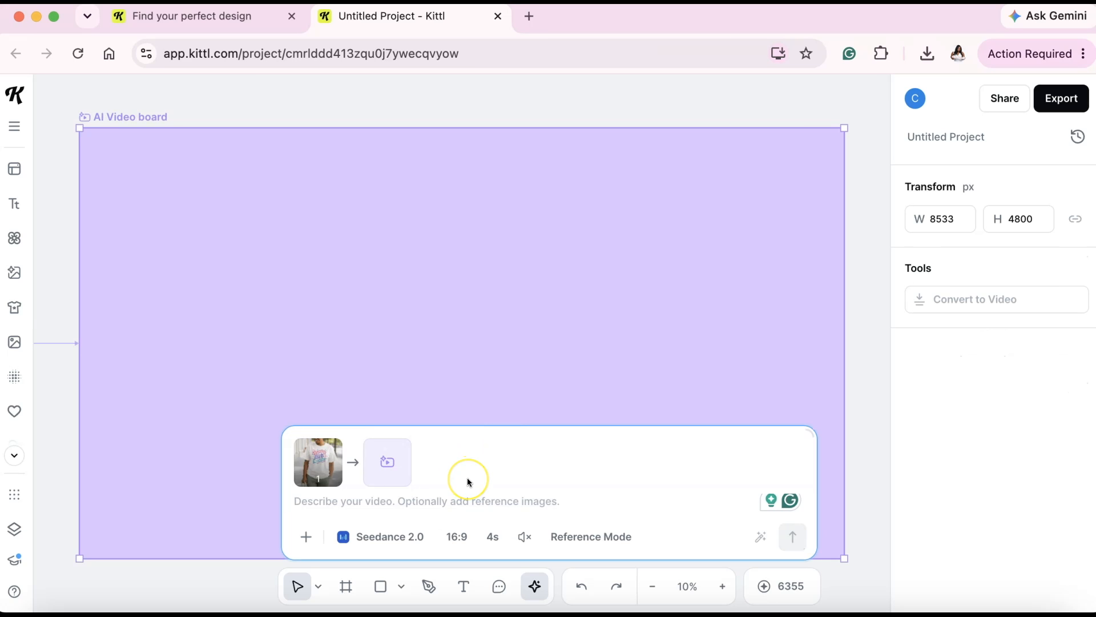
text(Have the)
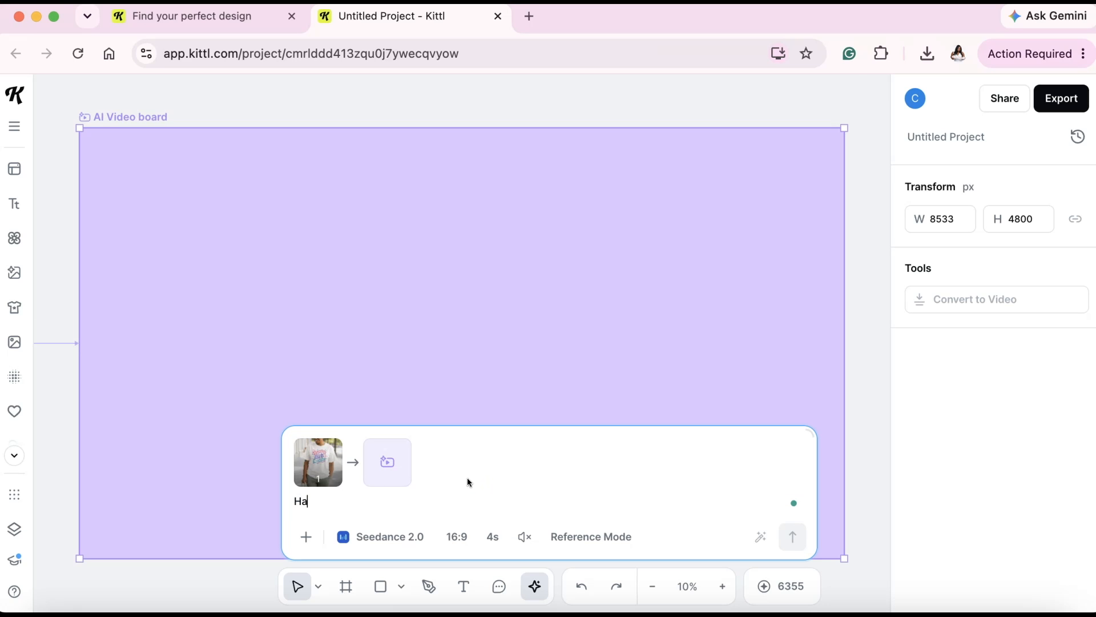
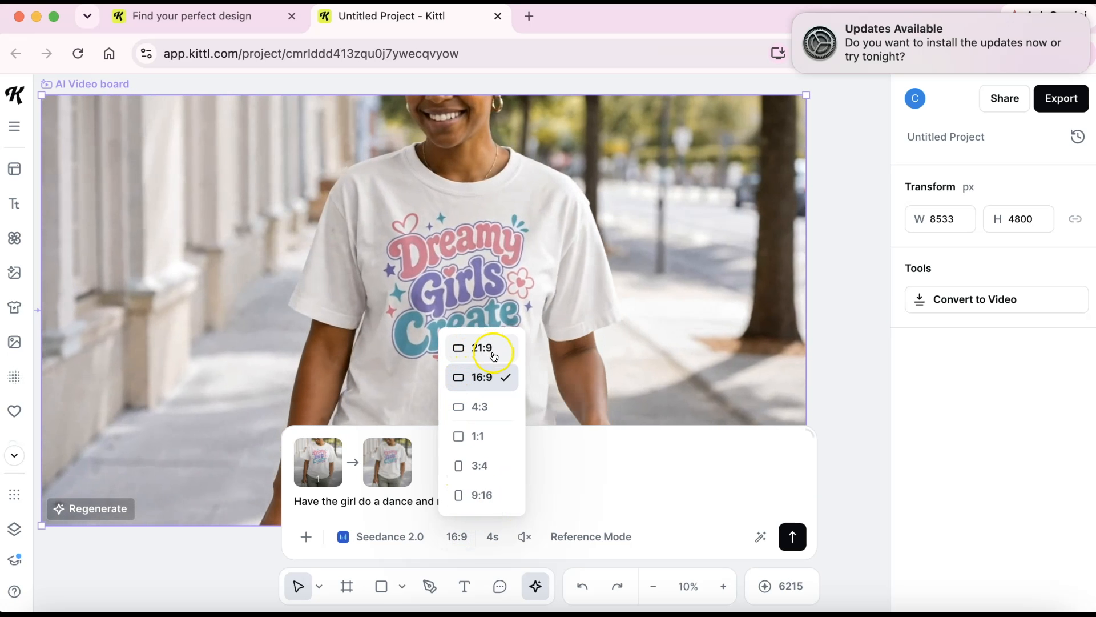
Generate the video again with a 9:16 aspect ratio and play the result.
click(463, 497)
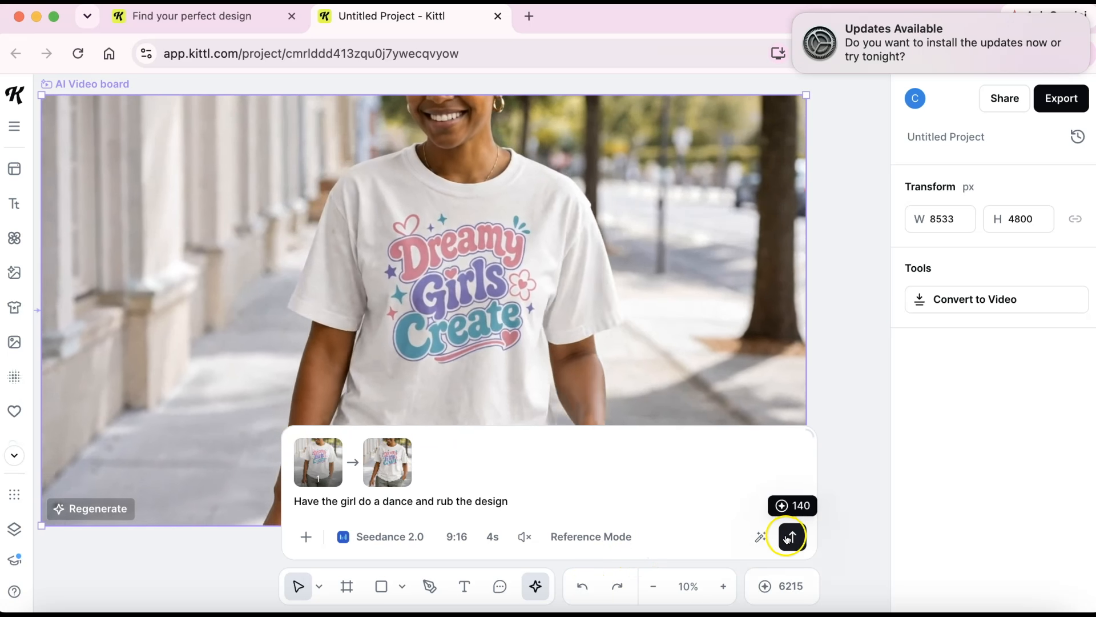
click(792, 535)
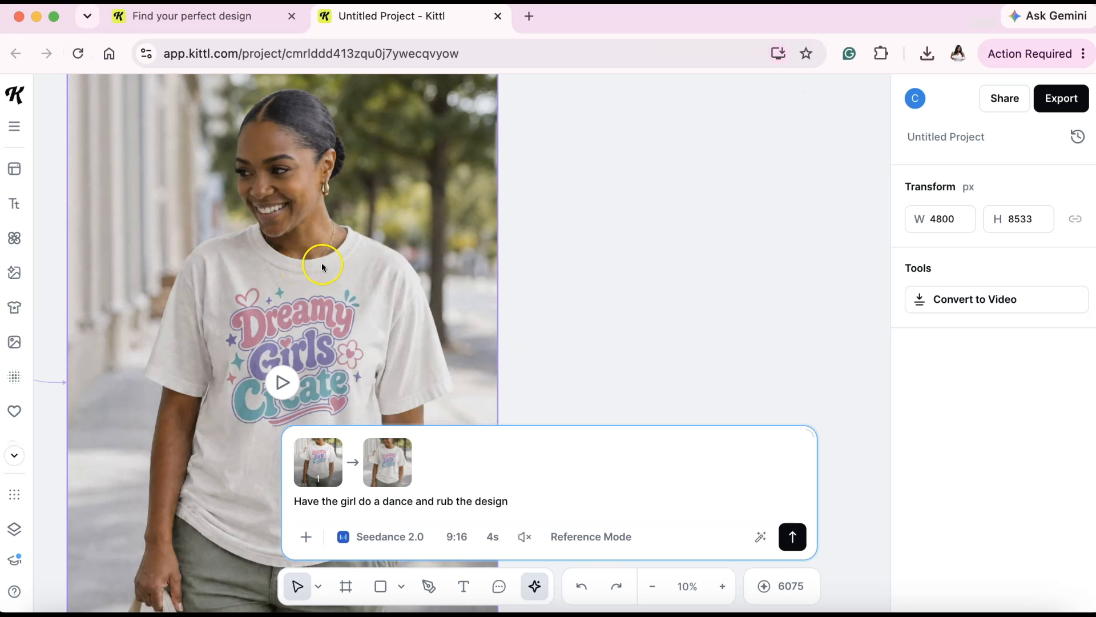
scroll(363, 286, down, 3)
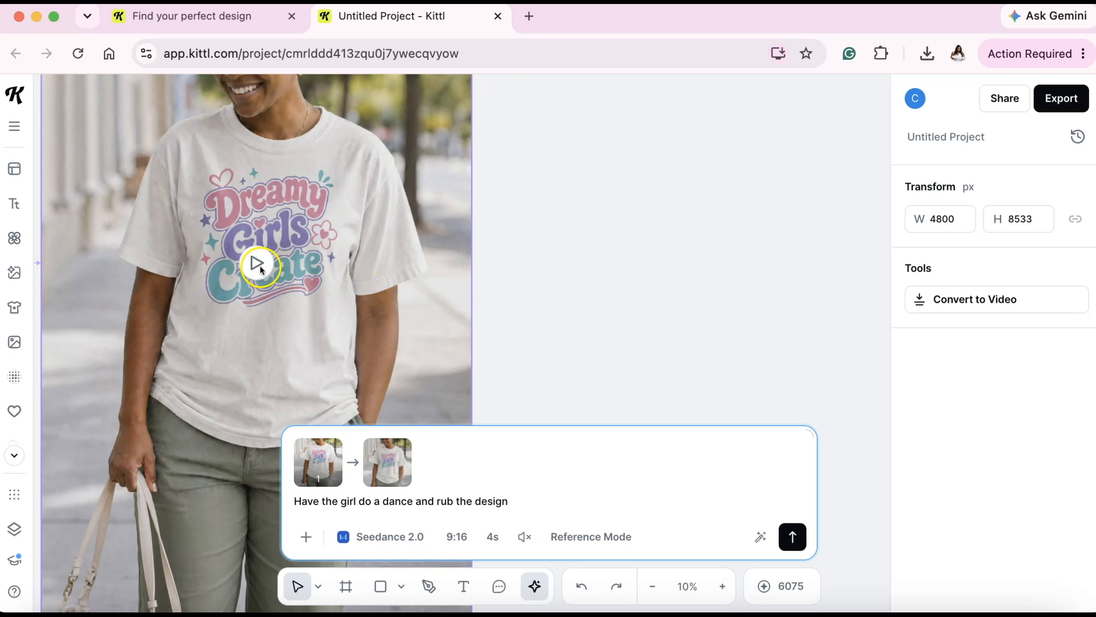
scroll(372, 296, down, 3)
scroll(375, 302, up, 3)
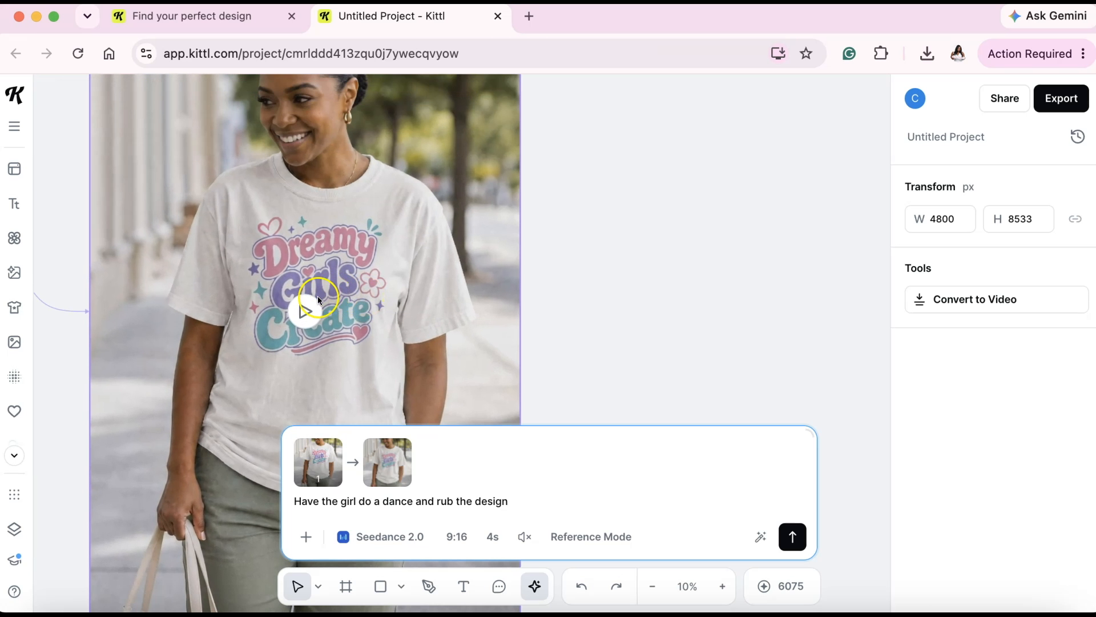
click(303, 308)
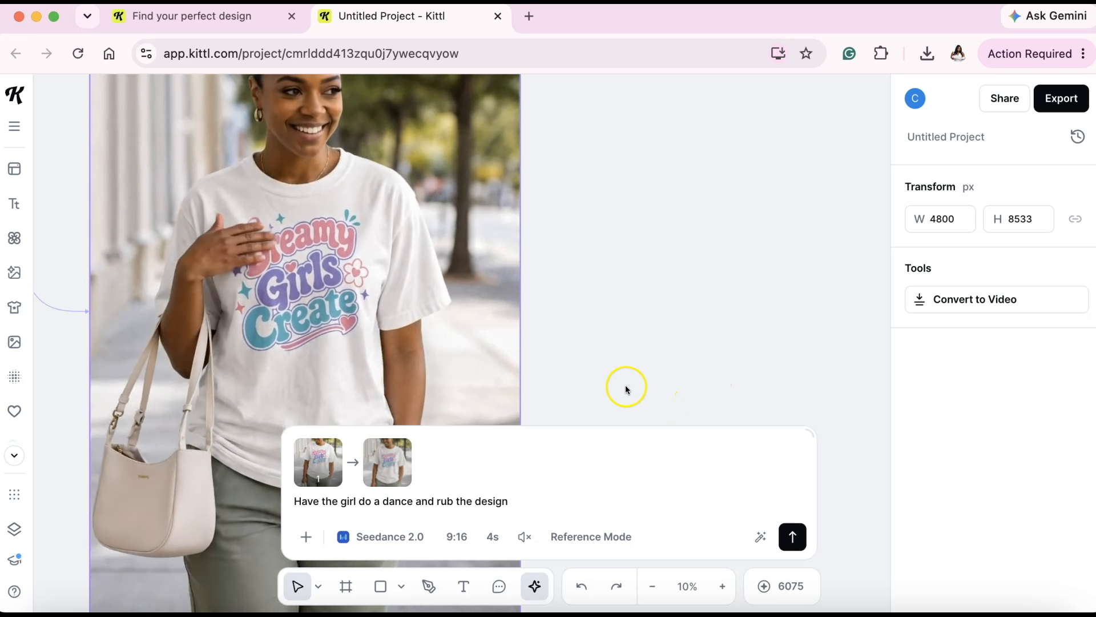
Check the audio options for the video, then examine the playing clip from the model's face down to the shirt design.
click(525, 538)
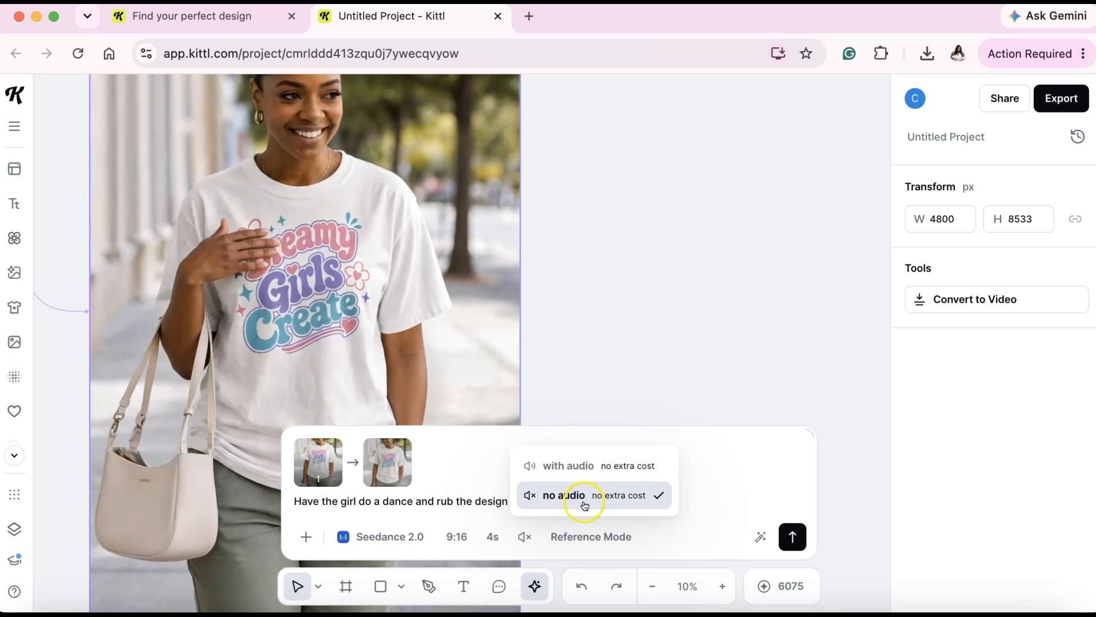
click(603, 351)
scroll(508, 324, up, 1)
scroll(508, 324, right, 1)
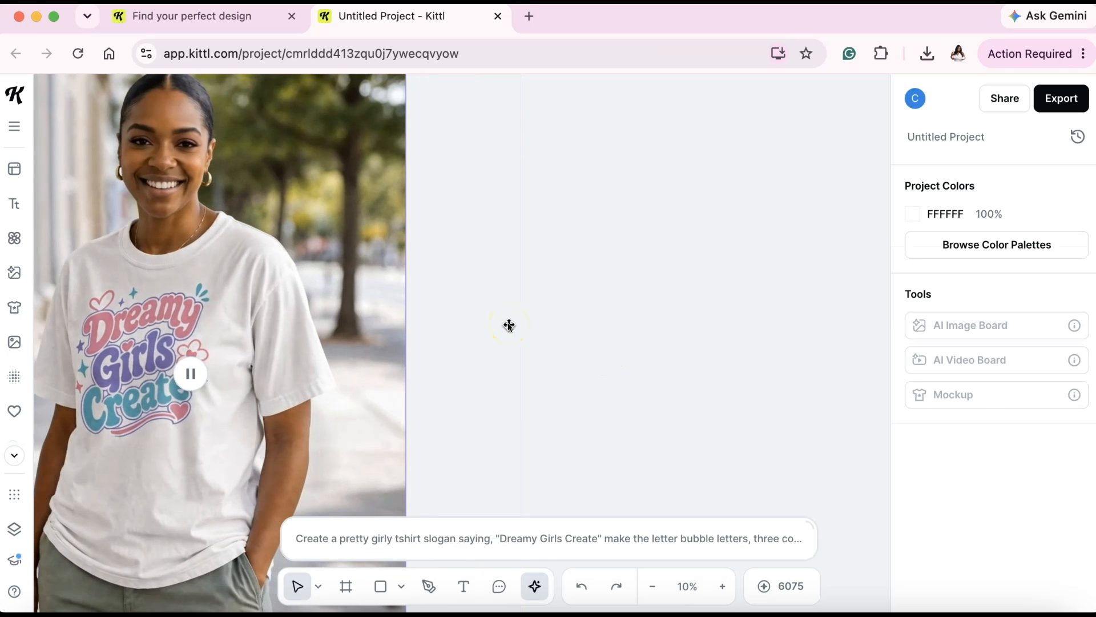
scroll(508, 325, down, 1)
scroll(508, 324, down, 1)
scroll(508, 324, left, 1)
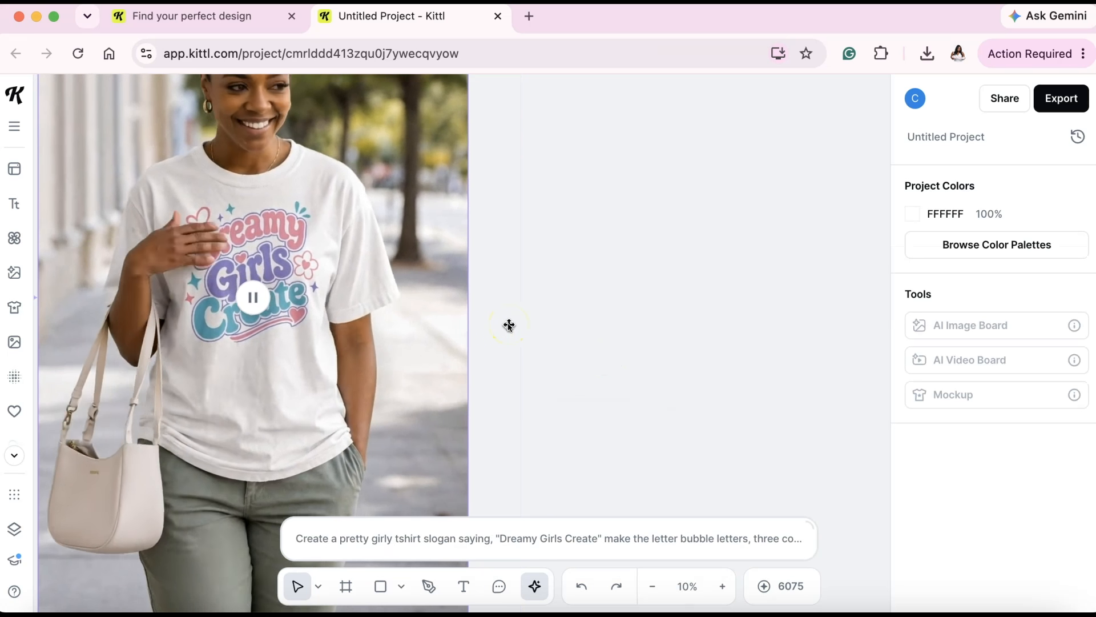
scroll(508, 324, up, 2)
scroll(508, 324, left, 1)
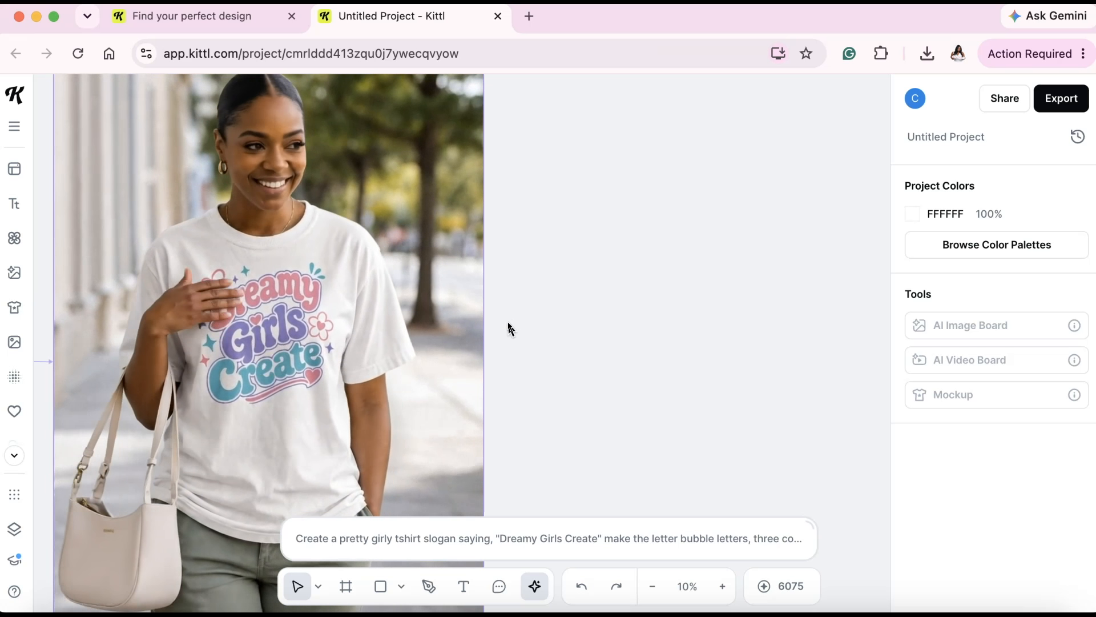
scroll(508, 325, up, 1)
scroll(508, 324, left, 1)
Pause the playing video and review the T-Shirt, Mockup and AI Video boards at 6% zoom.
click(691, 586)
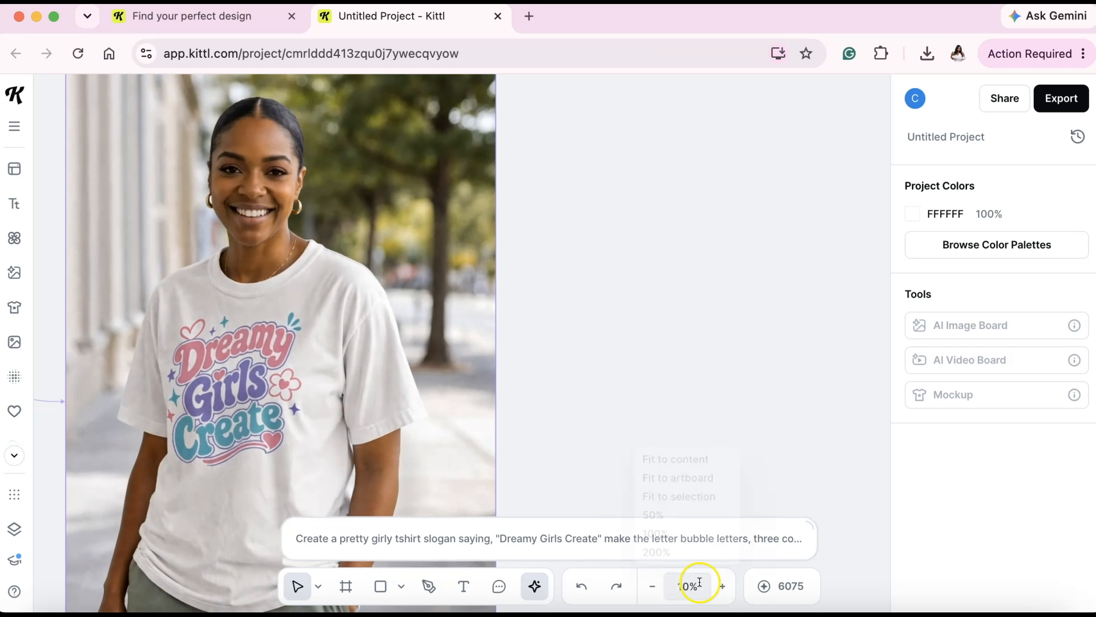
click(659, 588)
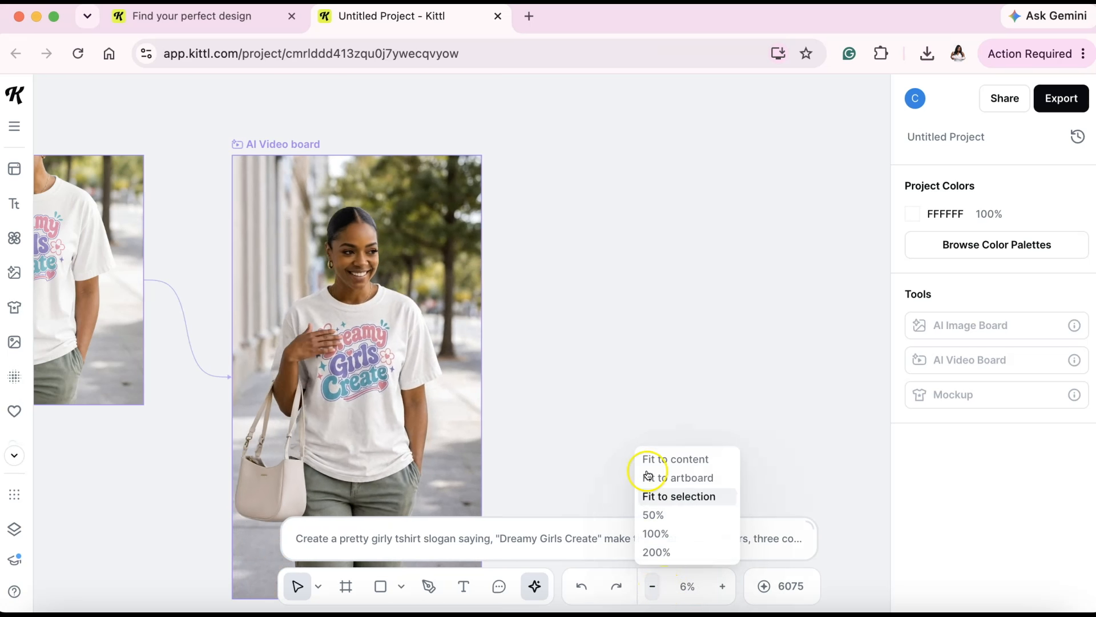
scroll(657, 391, down, 2)
scroll(658, 392, right, 3)
scroll(660, 396, right, 2)
scroll(659, 396, up, 1)
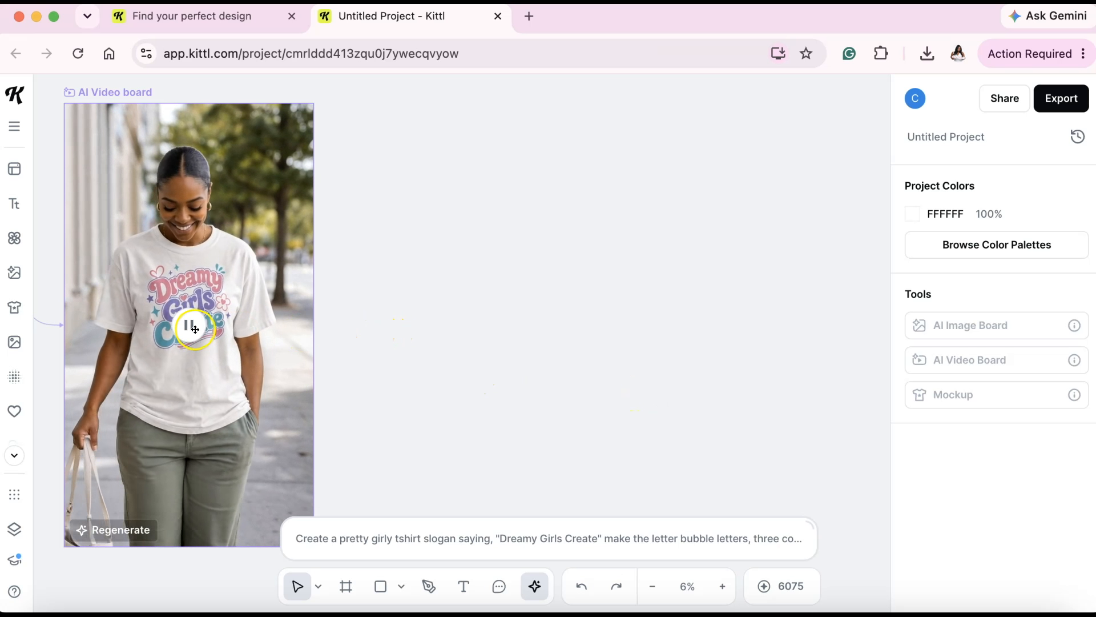
click(192, 328)
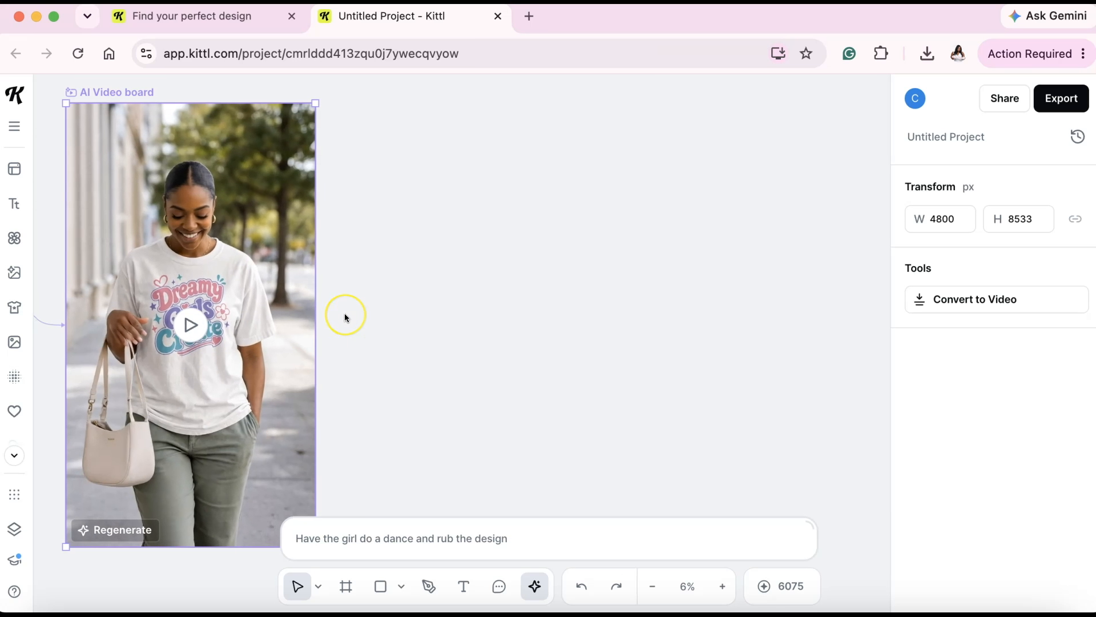
scroll(345, 314, left, 10)
scroll(345, 316, left, 5)
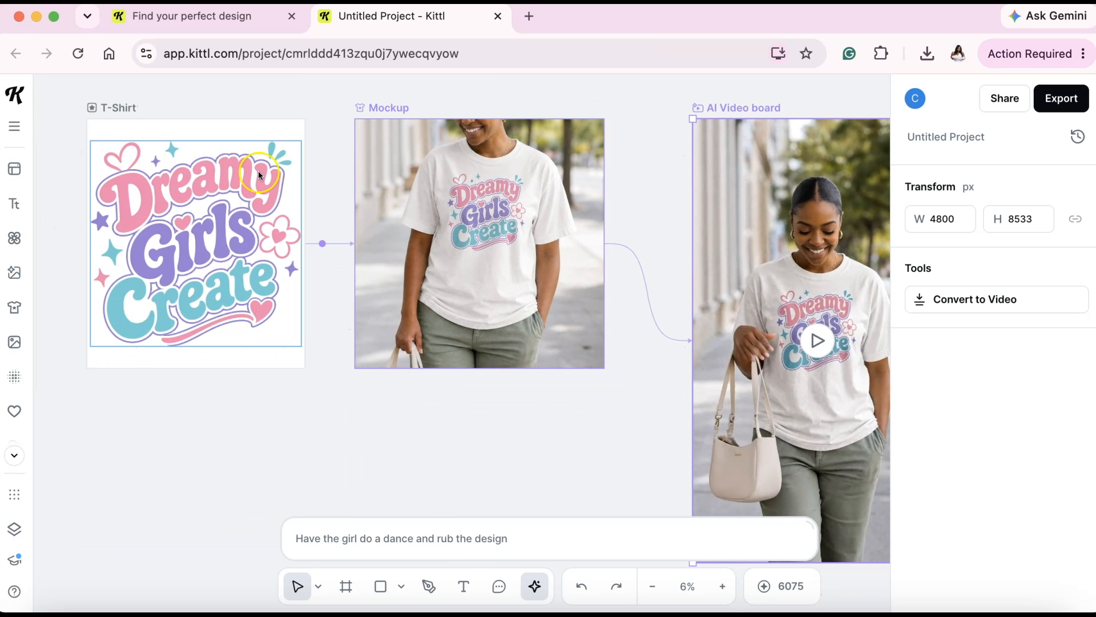
scroll(179, 320, right, 7)
scroll(210, 308, left, 9)
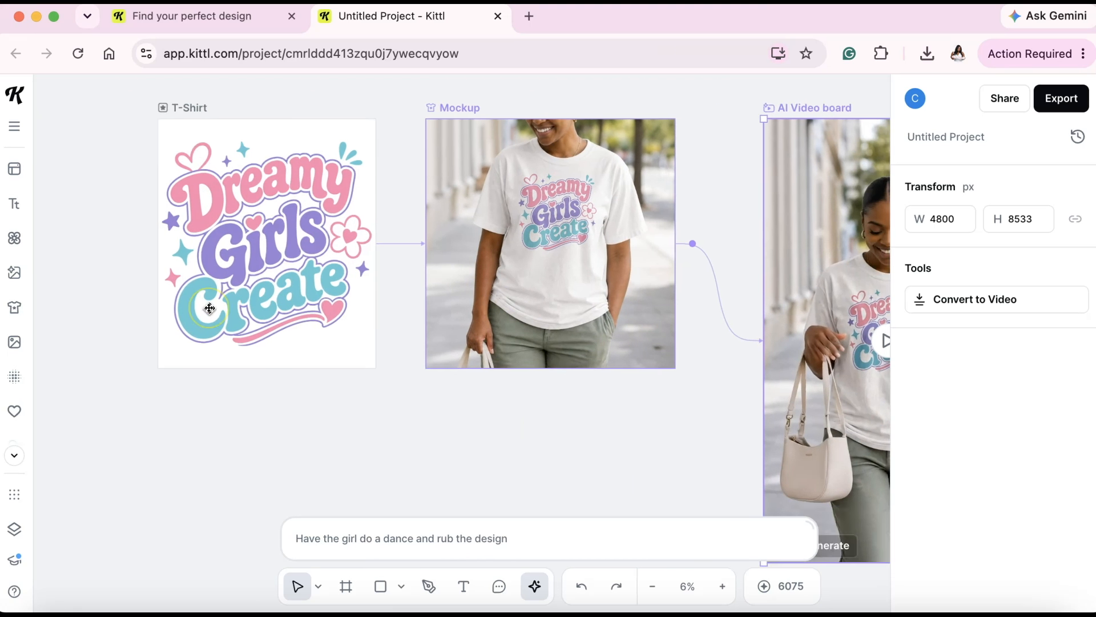
Extend the video prompt with "lets change her pants to a matching pink" and generate the video again.
scroll(210, 308, right, 3)
scroll(210, 309, right, 2)
scroll(209, 308, down, 2)
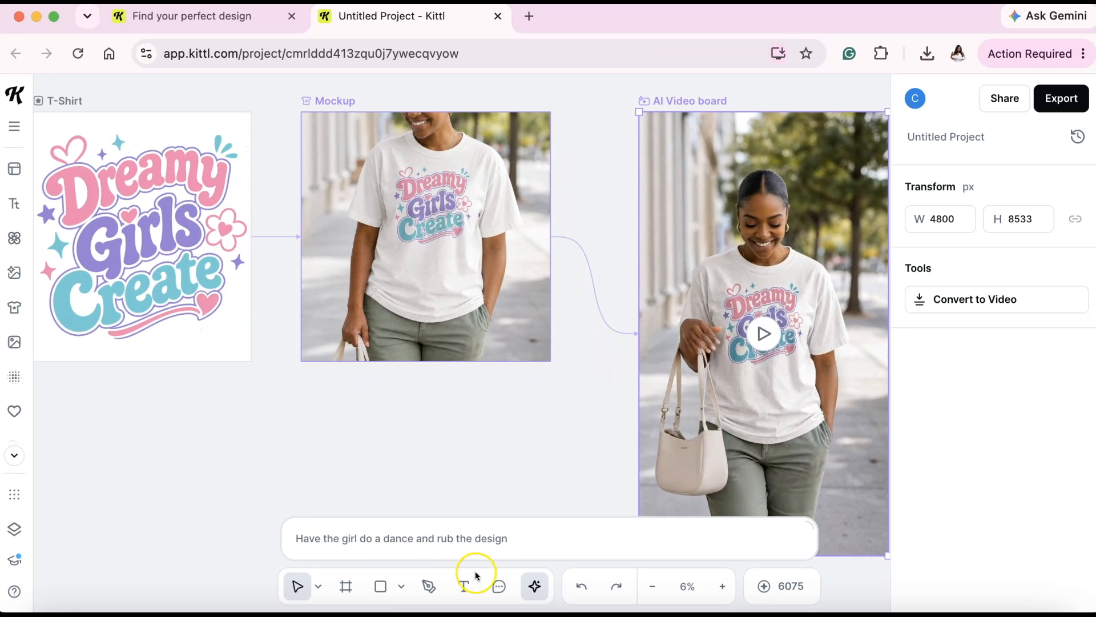
click(654, 587)
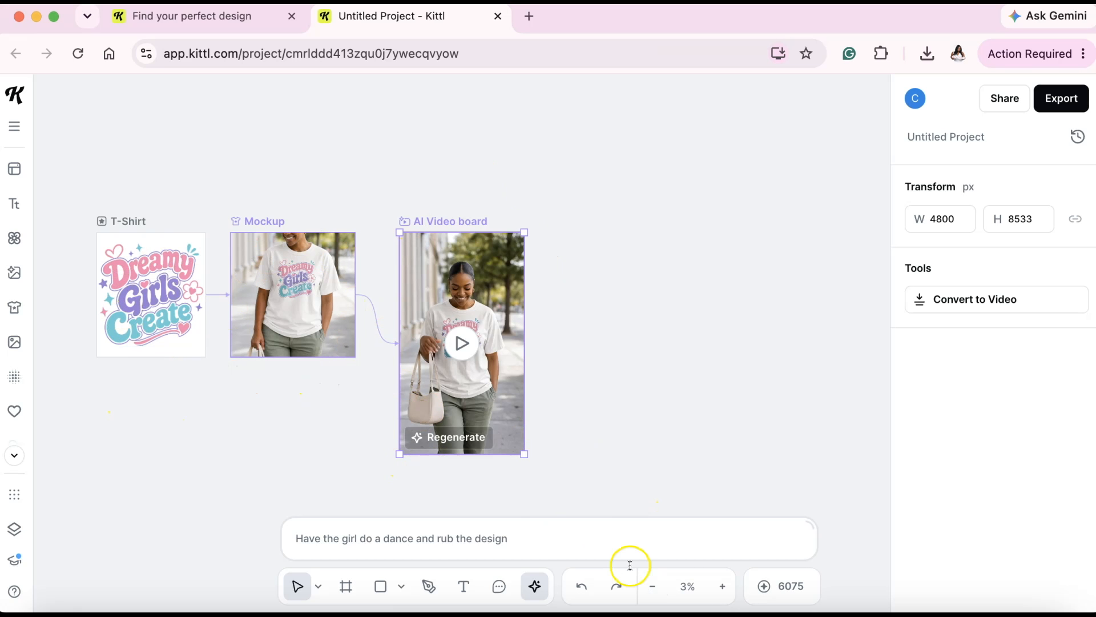
click(723, 592)
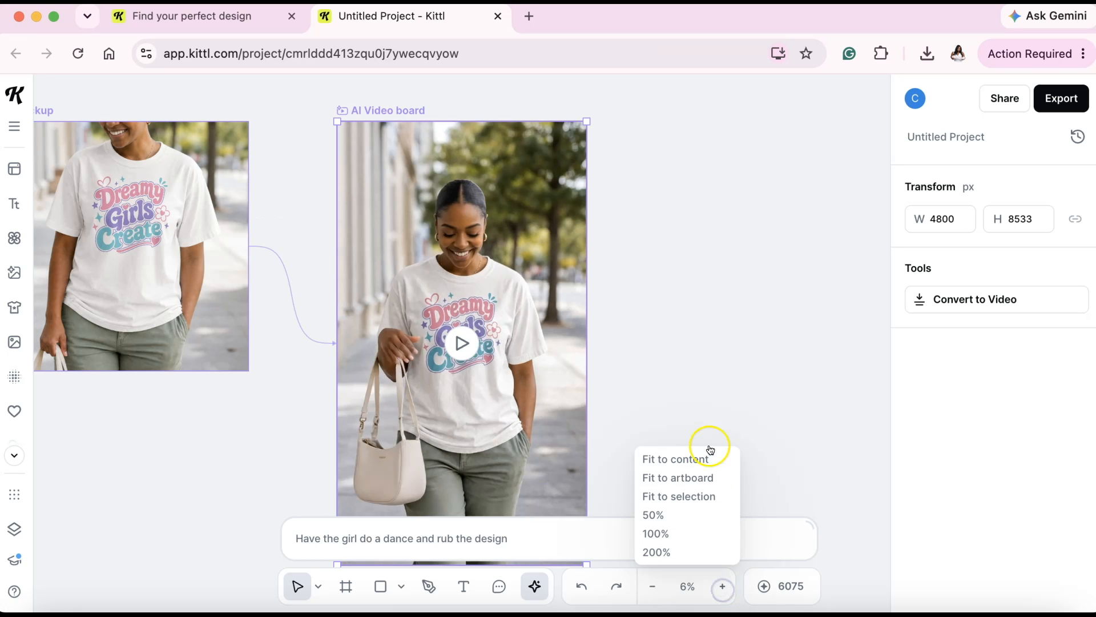
scroll(708, 342, left, 5)
scroll(708, 342, left, 3)
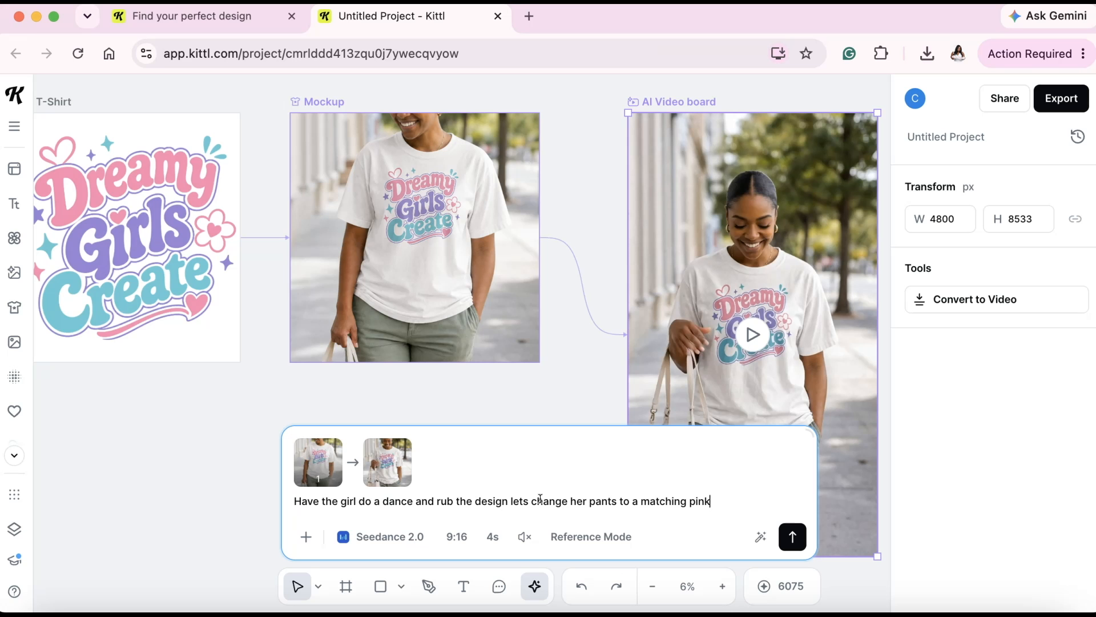
click(792, 537)
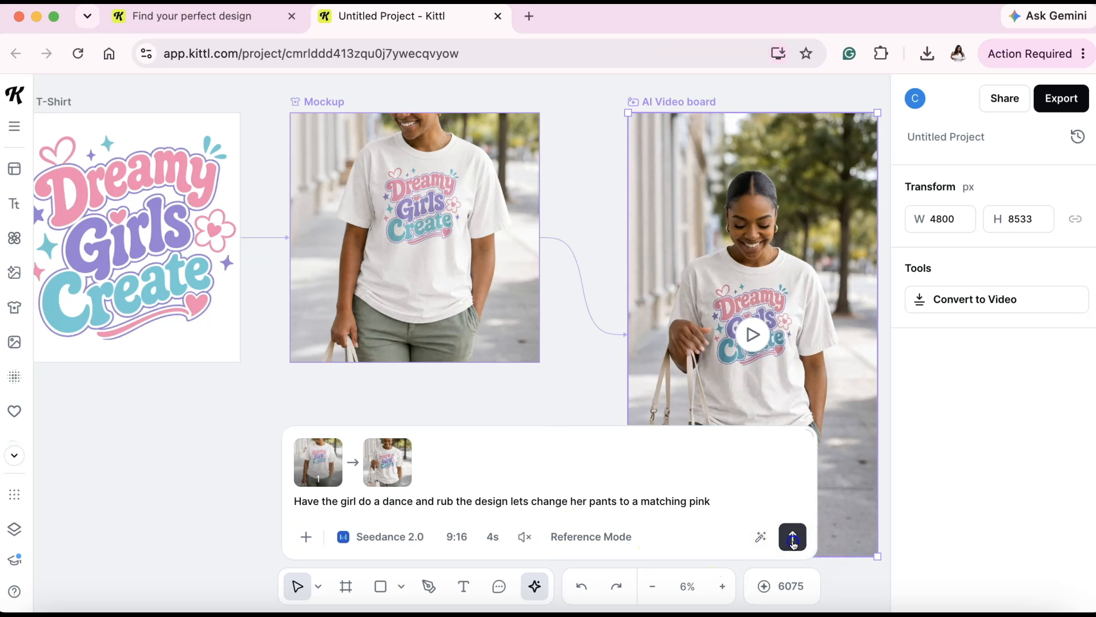
Play the newly generated video, hide the AI prompt box to view the full clip, and pause playback.
scroll(431, 273, right, 4)
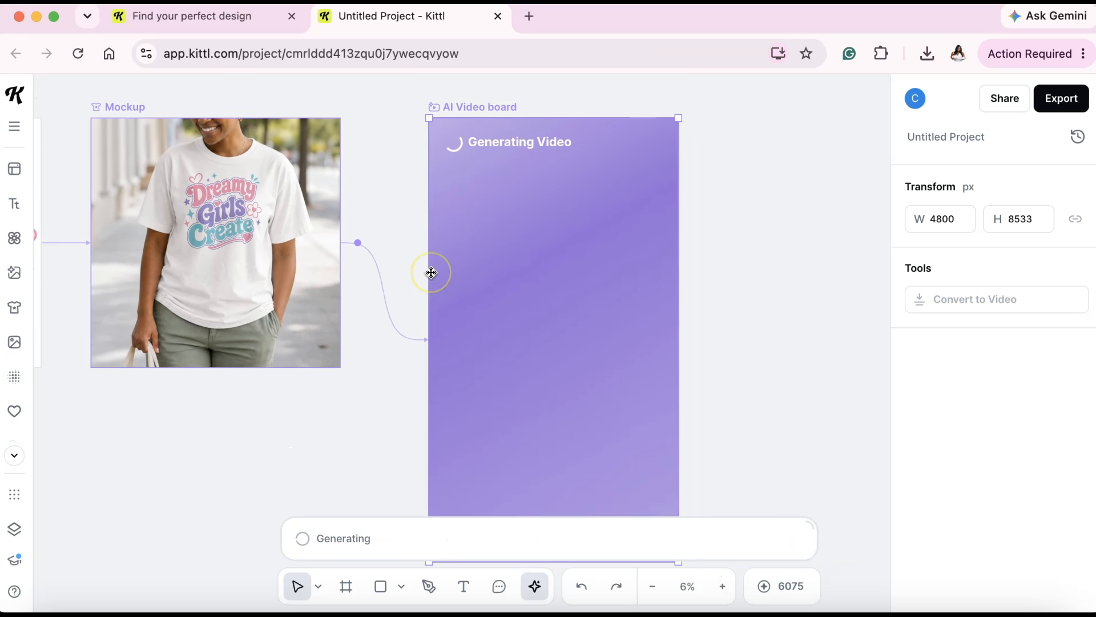
scroll(431, 273, down, 1)
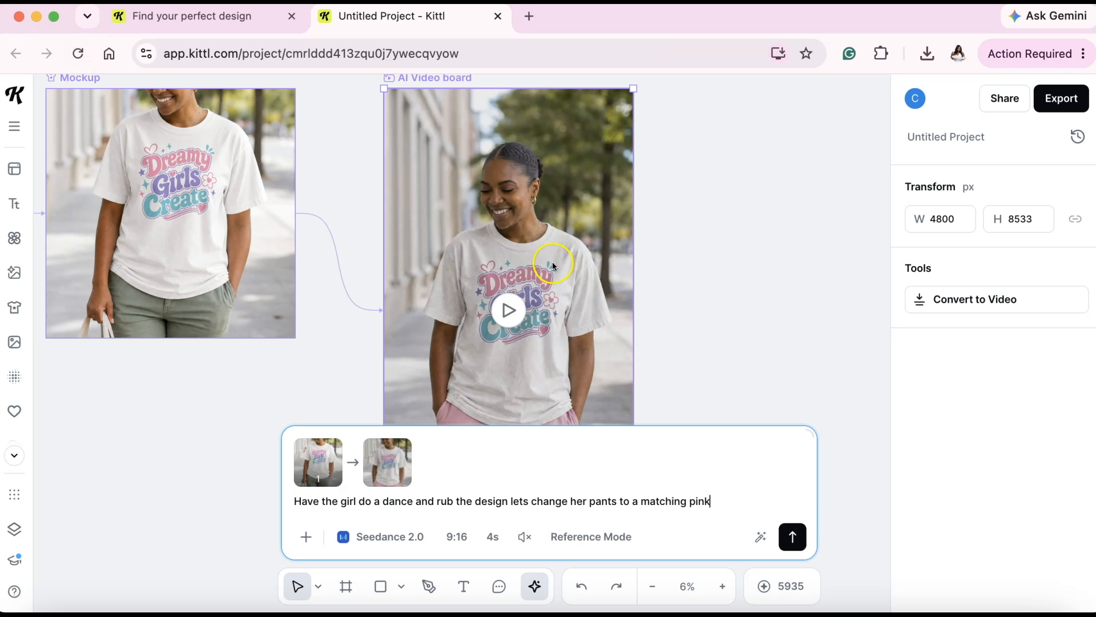
click(509, 313)
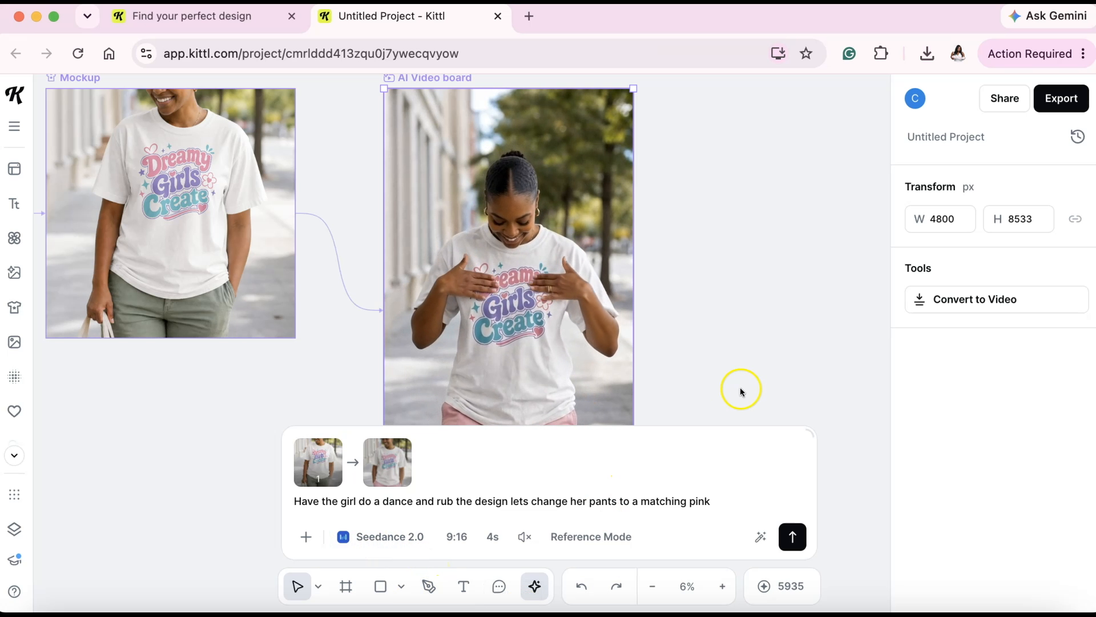
click(534, 588)
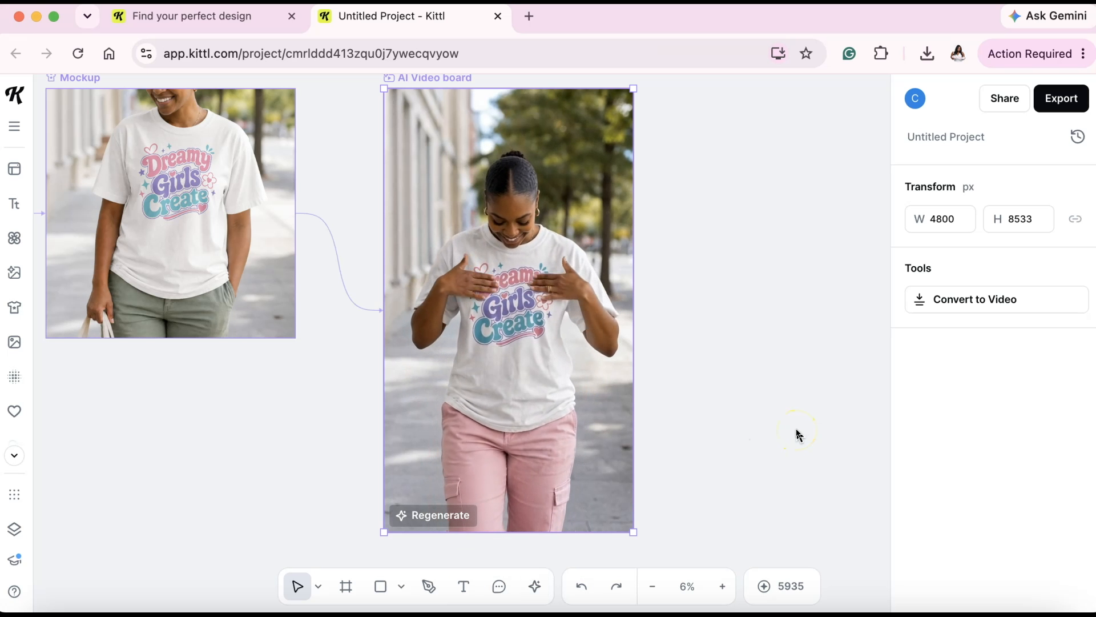
scroll(799, 435, up, 1)
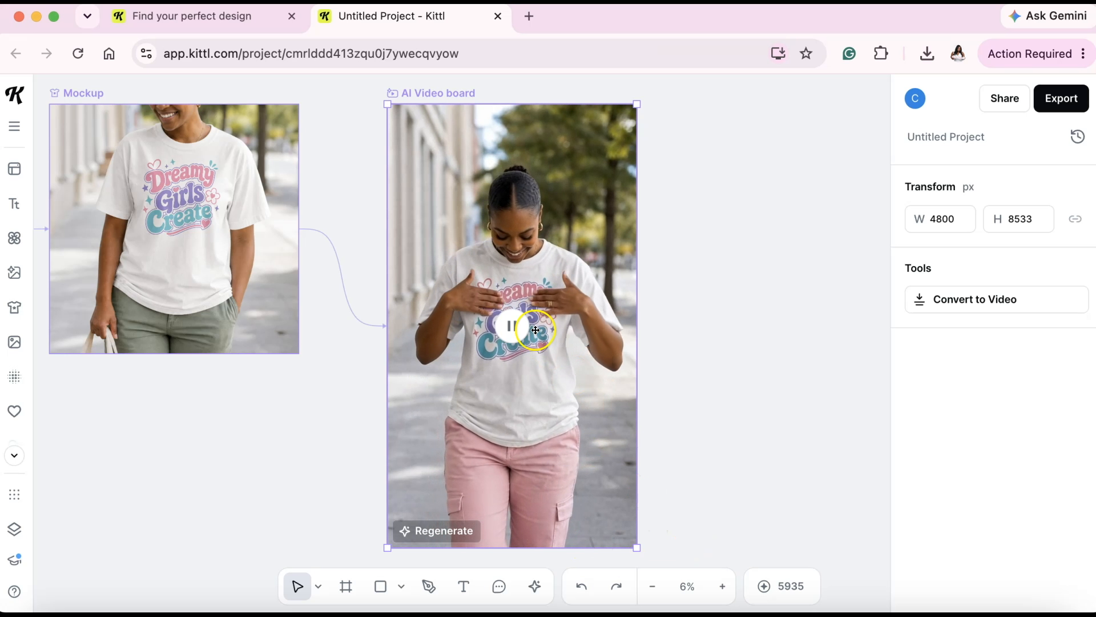
click(511, 325)
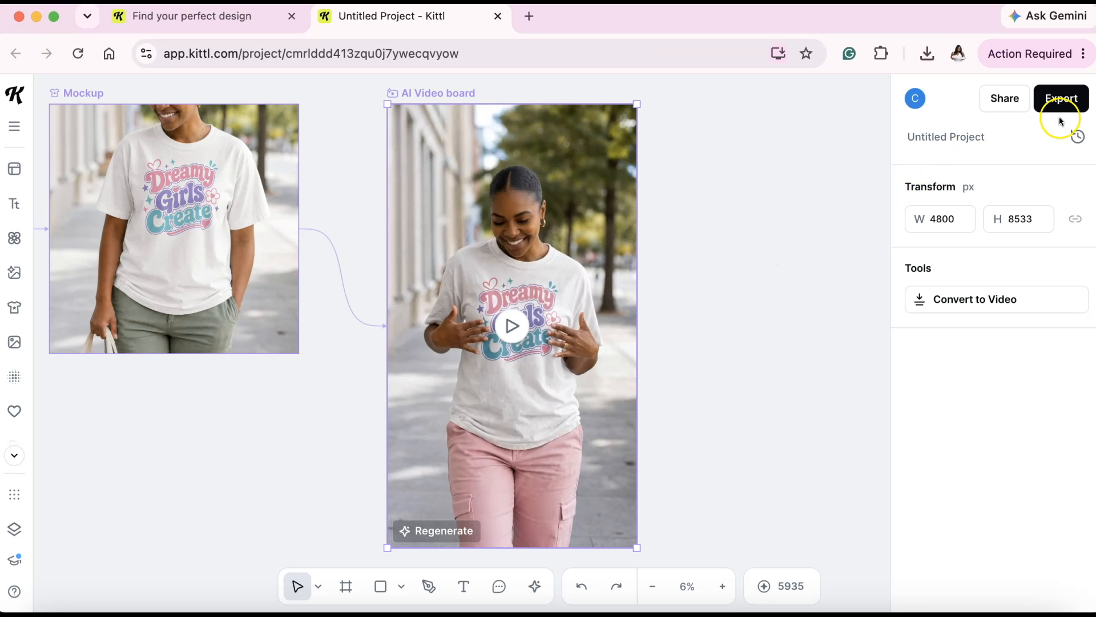
Review the size units and file formats available for exporting the AI Video board, then dismiss the export settings.
click(1077, 105)
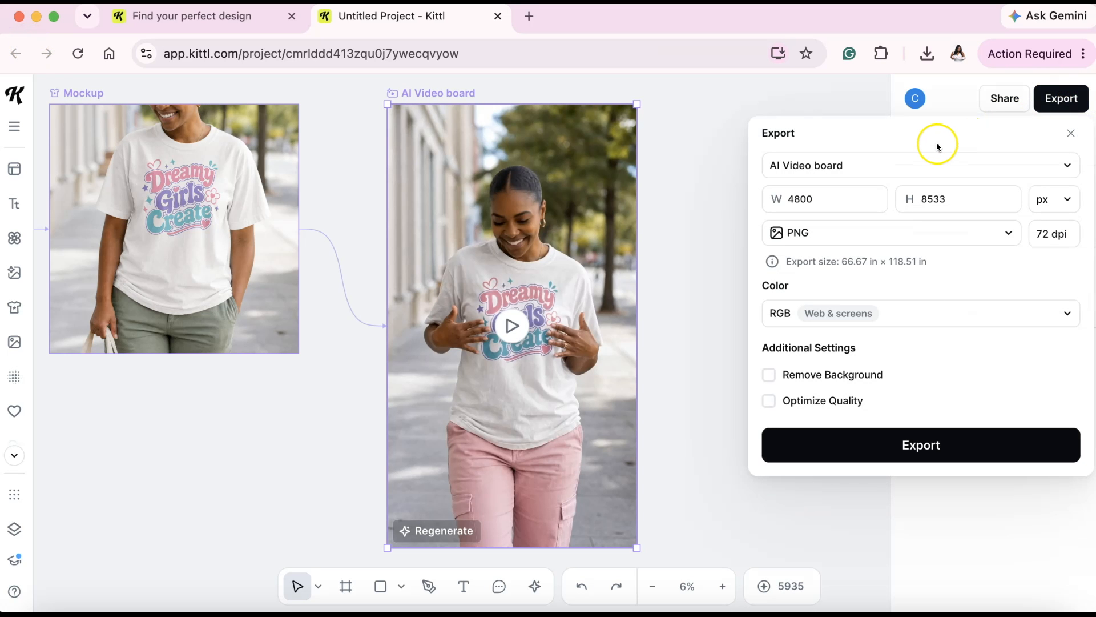
click(1061, 205)
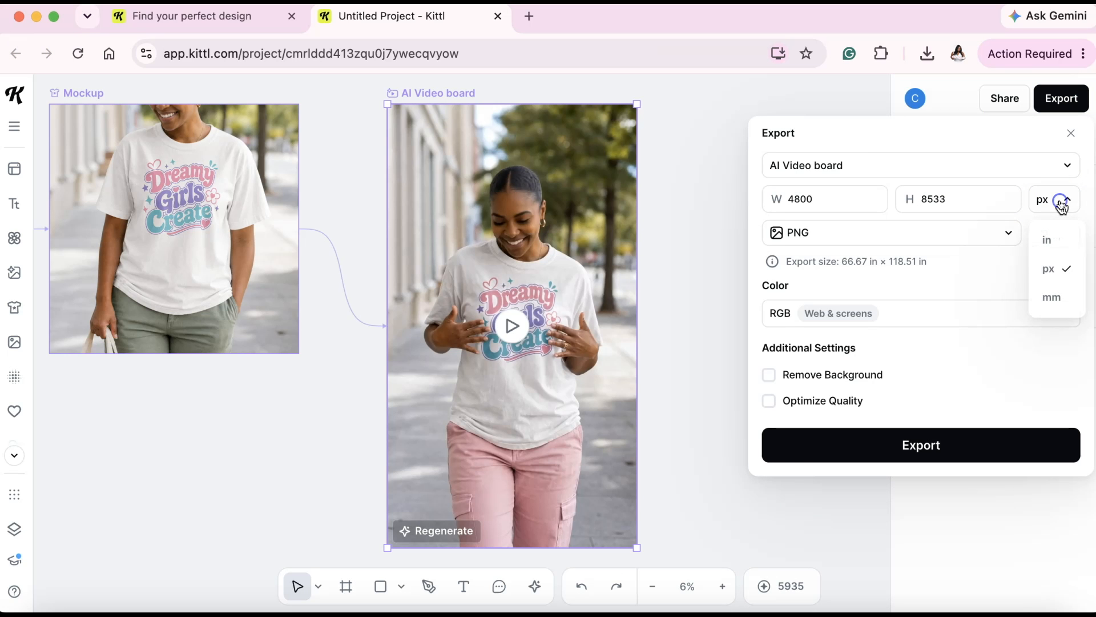
click(984, 258)
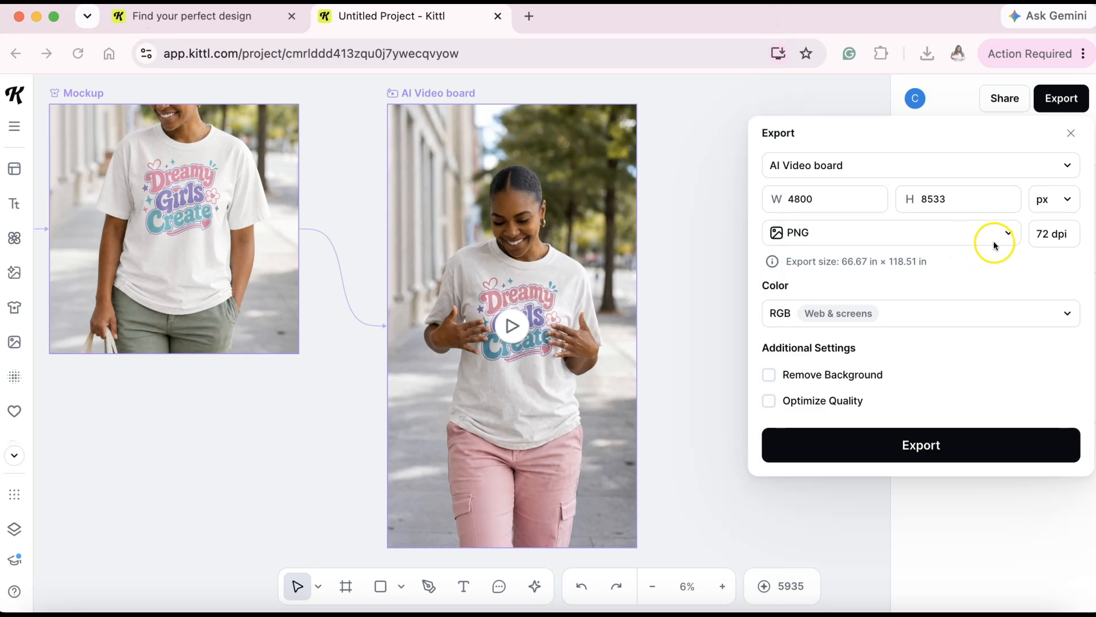
click(1007, 234)
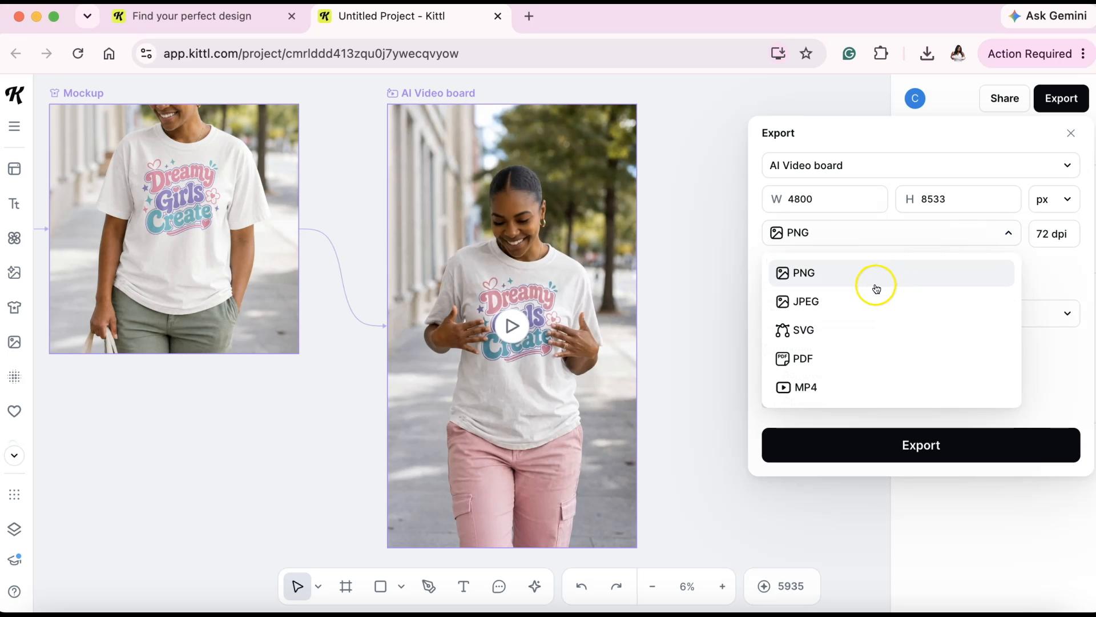
click(713, 210)
Reopen the export settings and limit the export to the AI Video board instead of all artboards.
click(1043, 104)
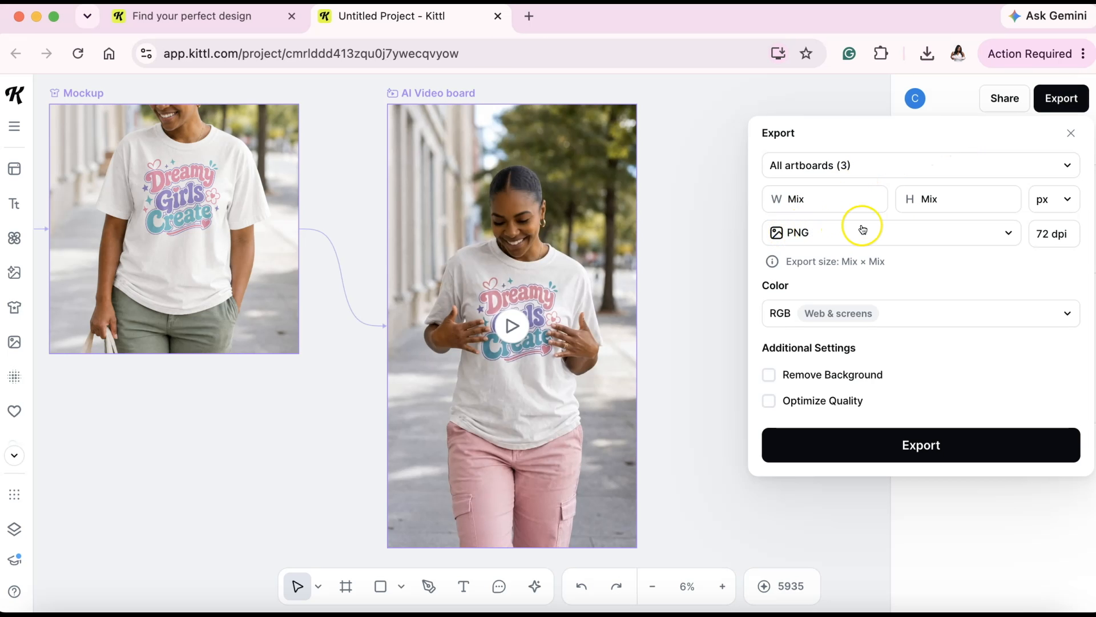
click(1054, 202)
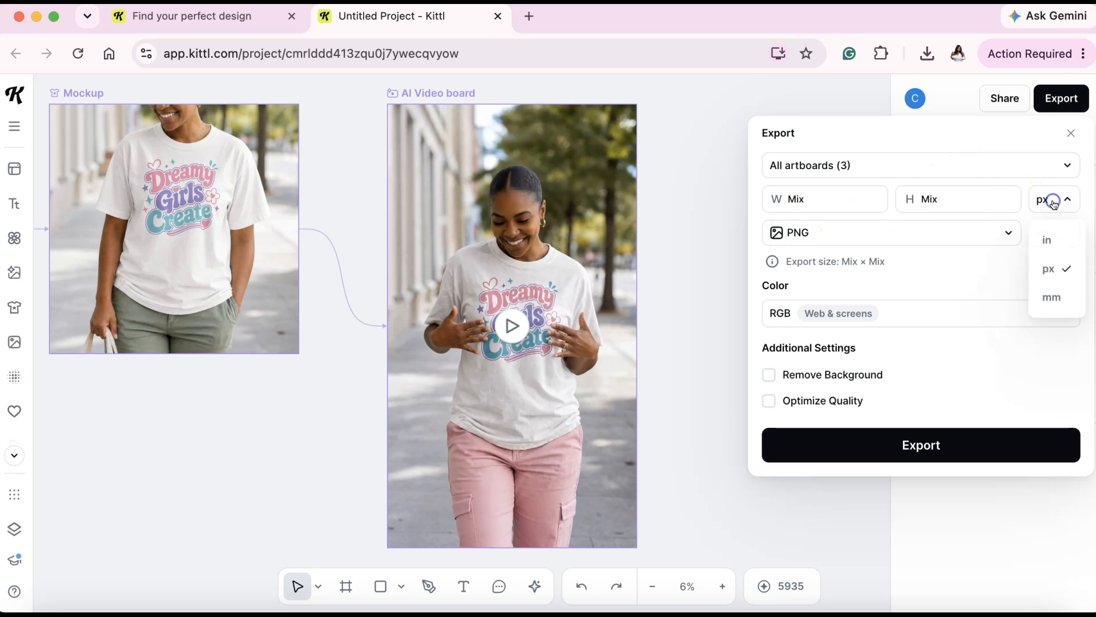
click(971, 242)
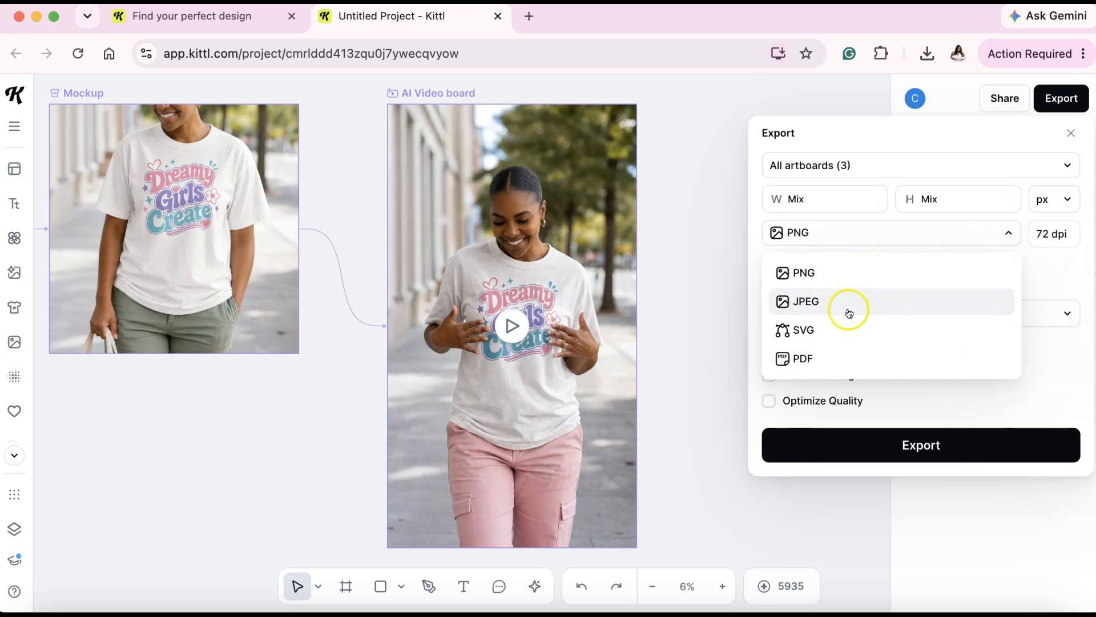
click(906, 172)
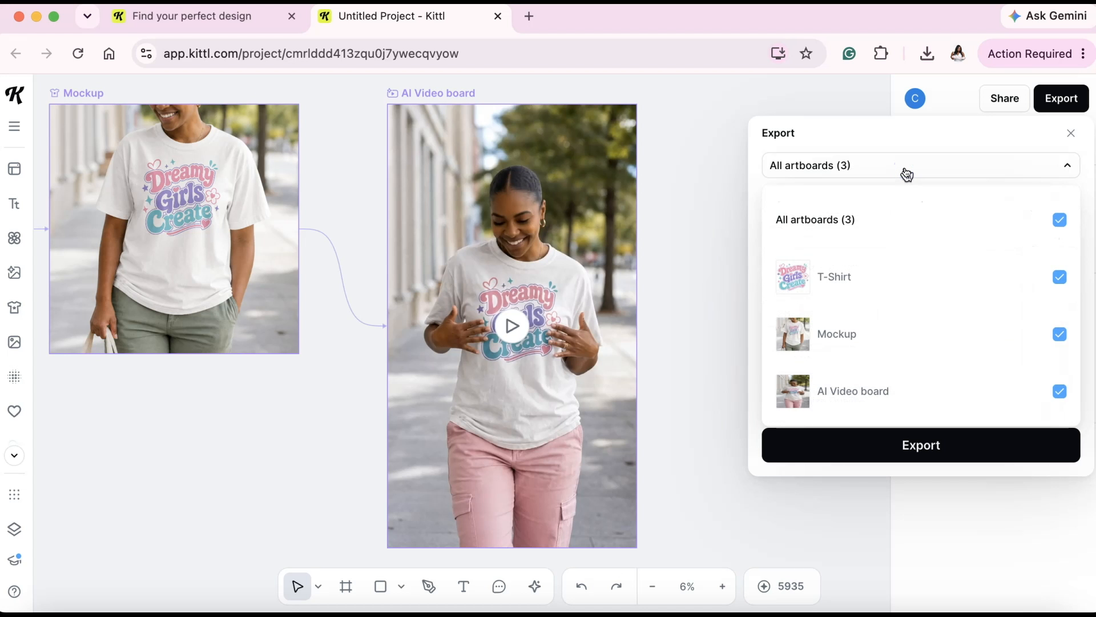
click(1063, 224)
click(1060, 390)
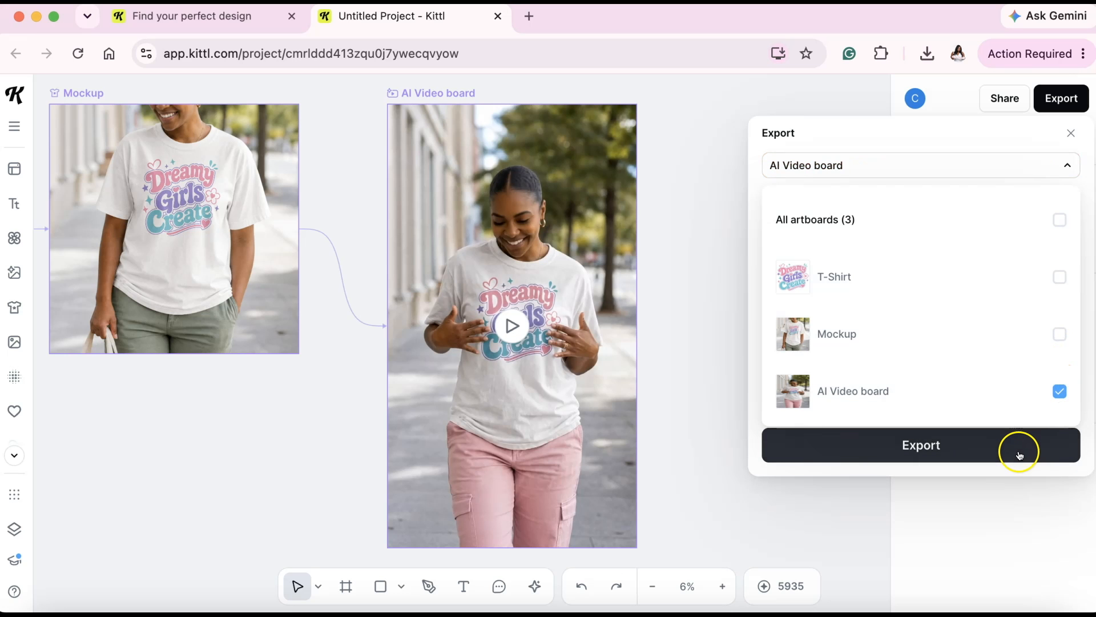
click(1067, 165)
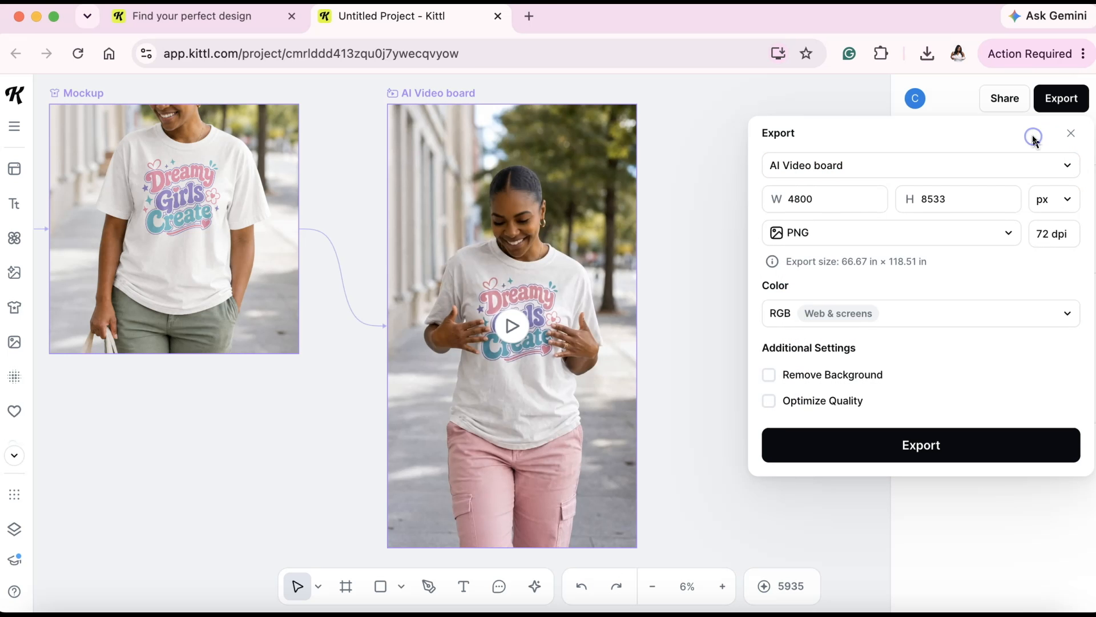
Set the export format to MP4 and export the AI Video board.
click(1009, 235)
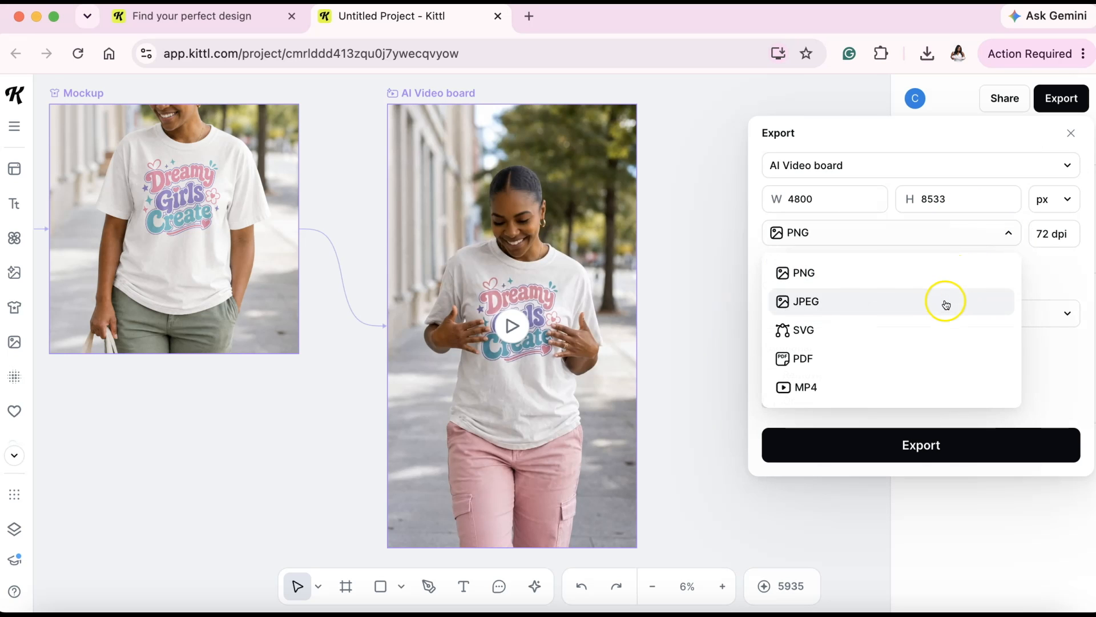
click(911, 386)
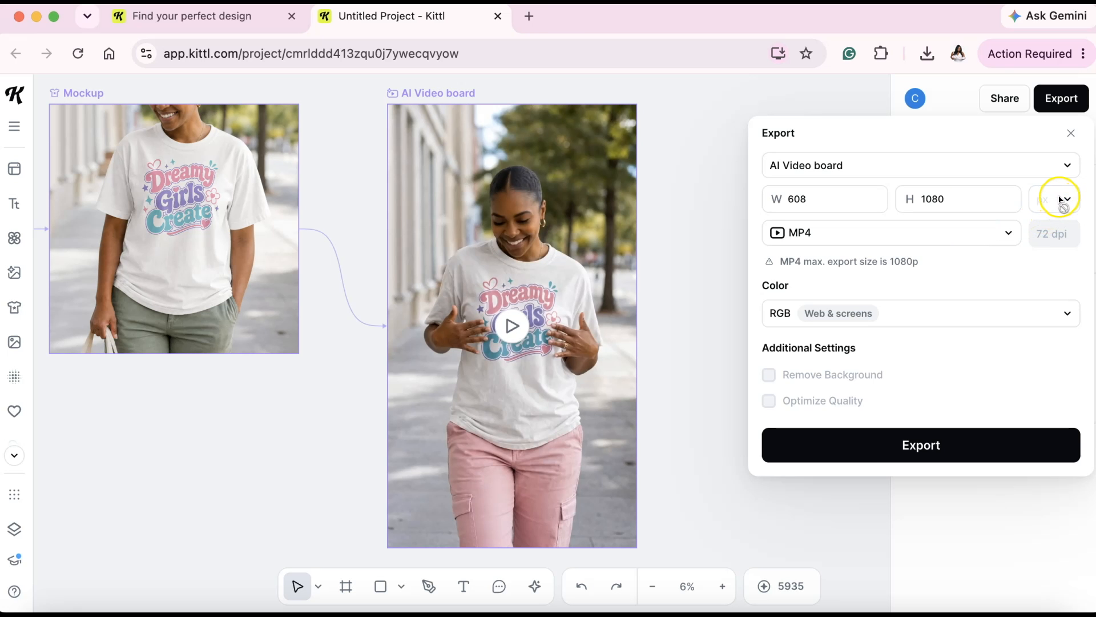
click(978, 451)
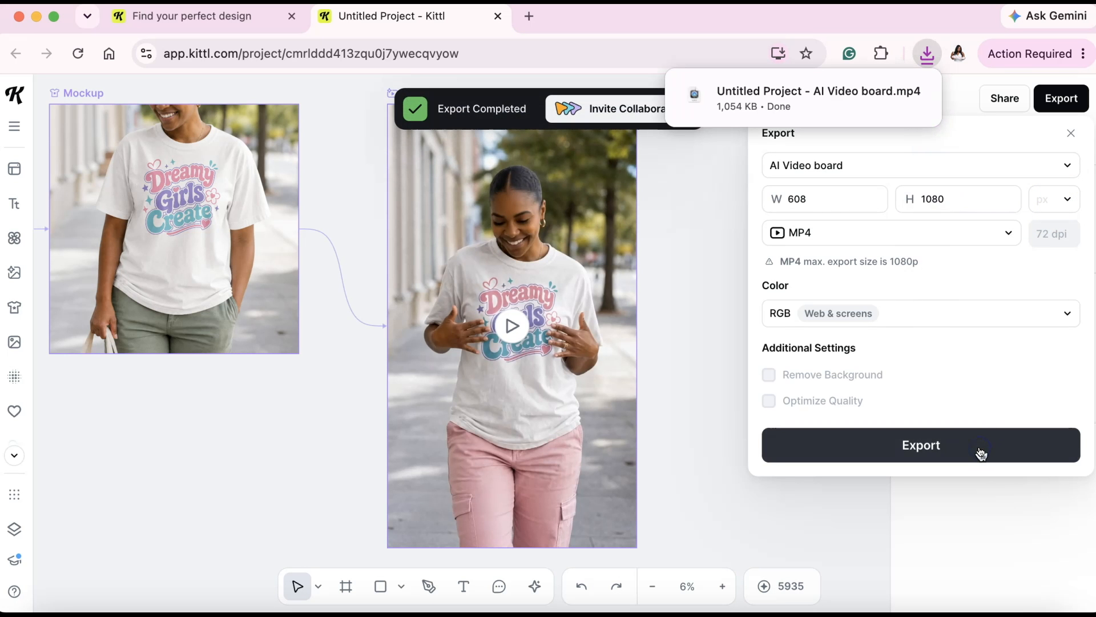
Open the downloaded MP4 in the video player to check it, close it and return to the T-Shirt and Mockup boards.
click(840, 97)
click(240, 482)
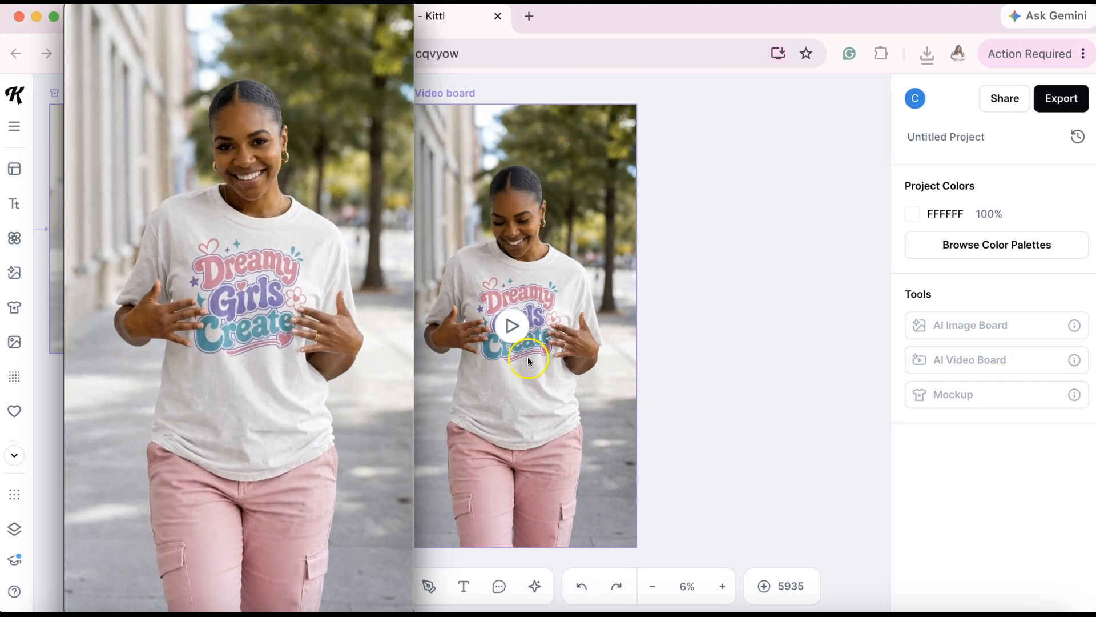
drag(250, 12, 594, 61)
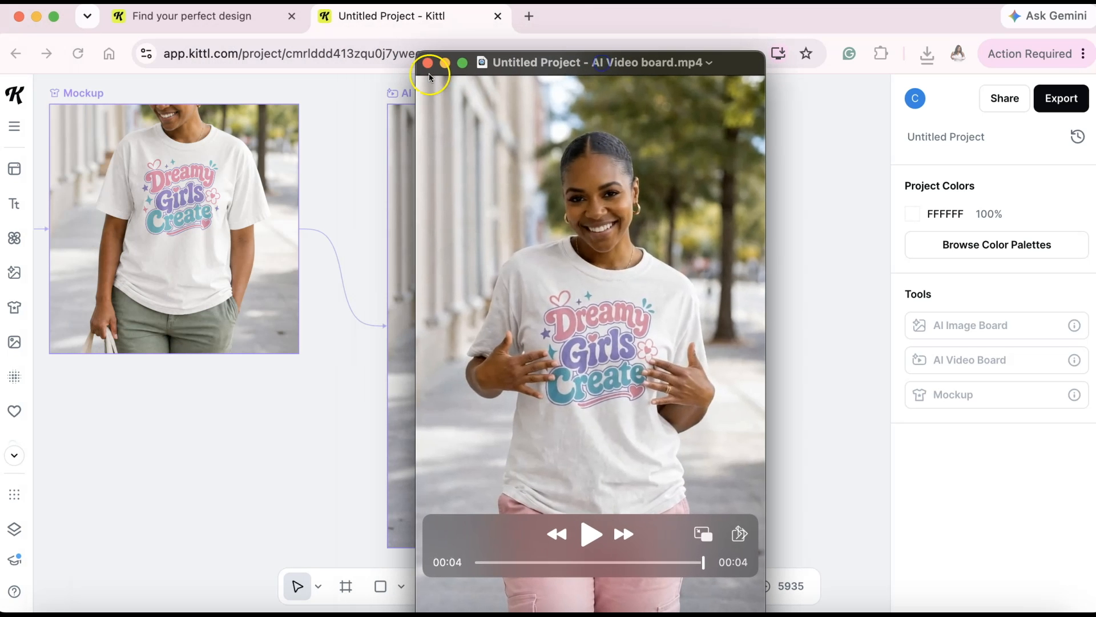
click(428, 63)
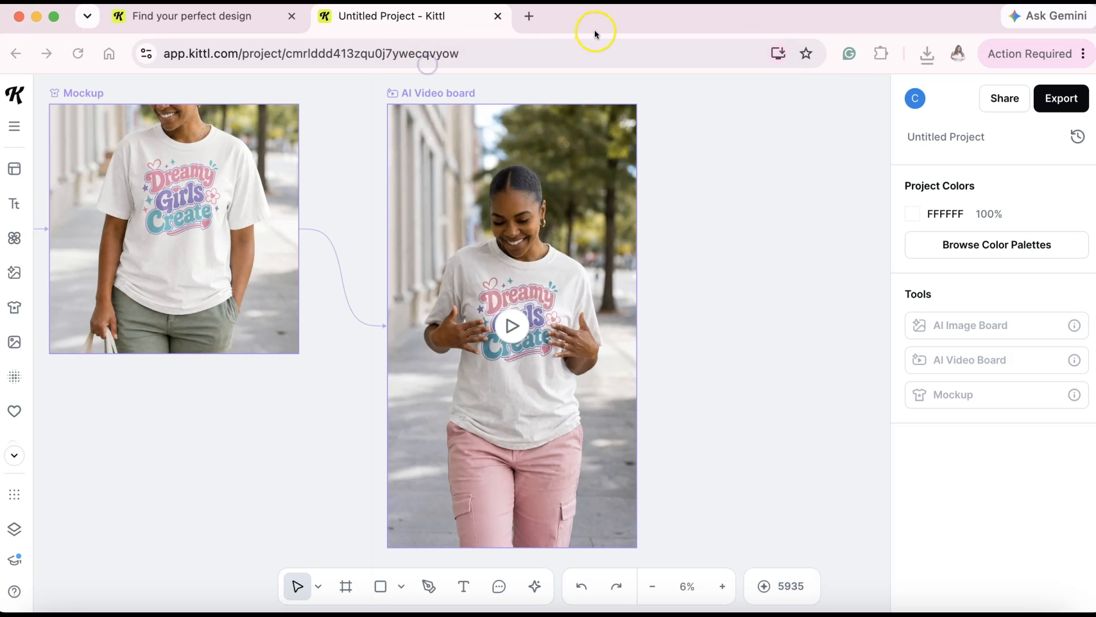
scroll(360, 290, left, 10)
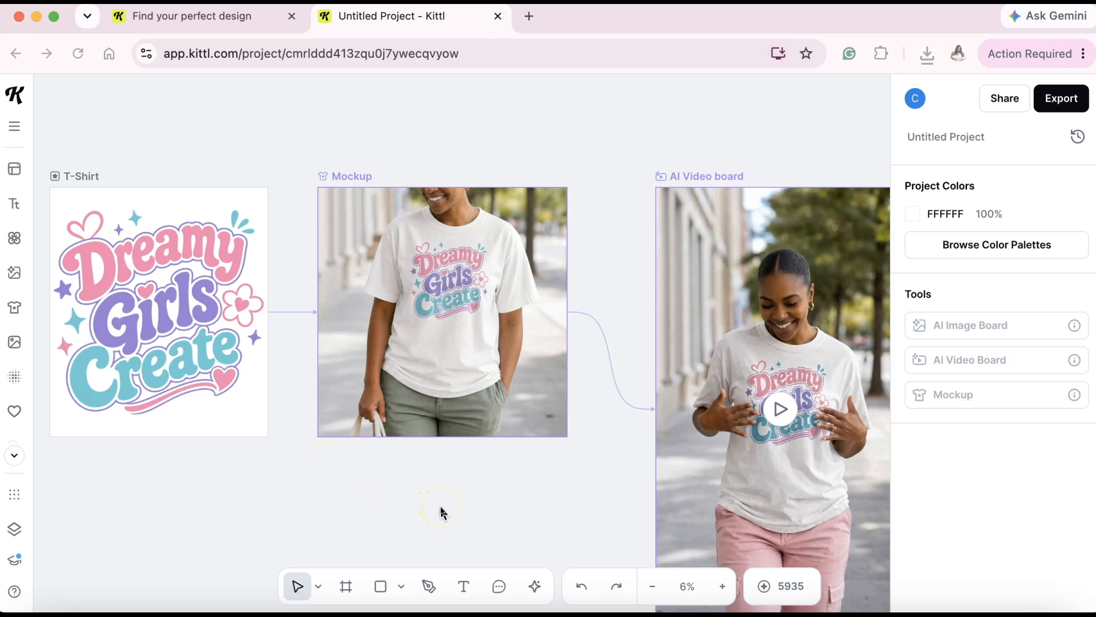
scroll(440, 510, left, 3)
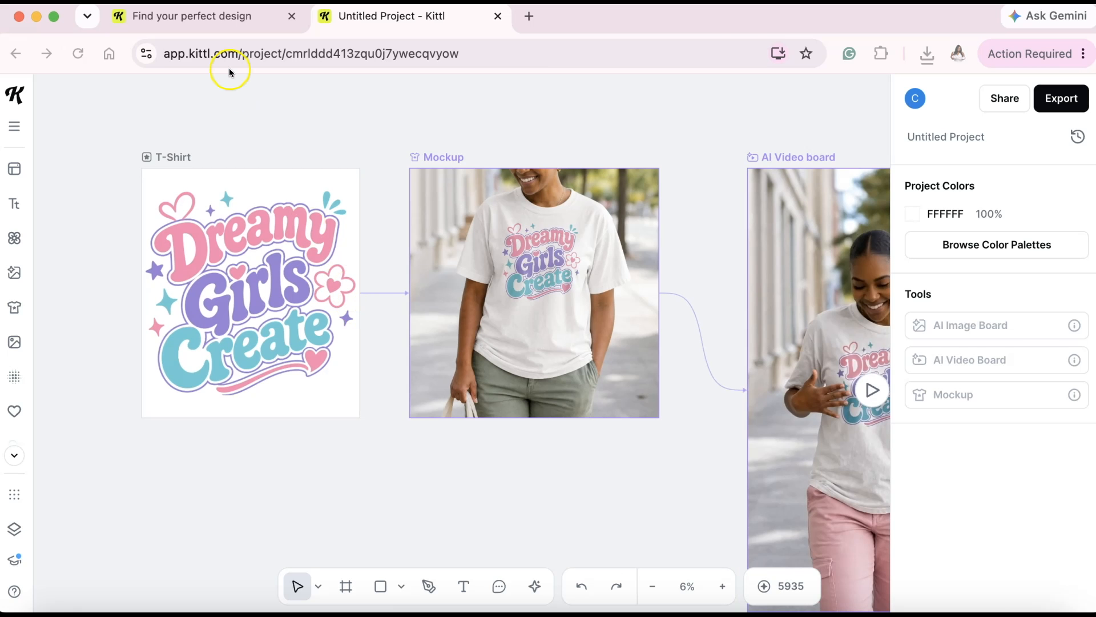